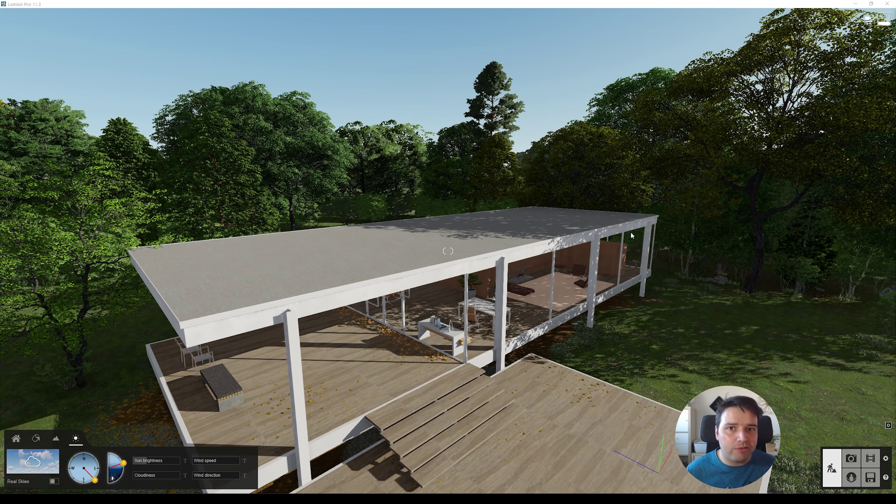
# Lower the sun's height until the glass house's interior is in near-night darkness.
pyautogui.click(626, 298)
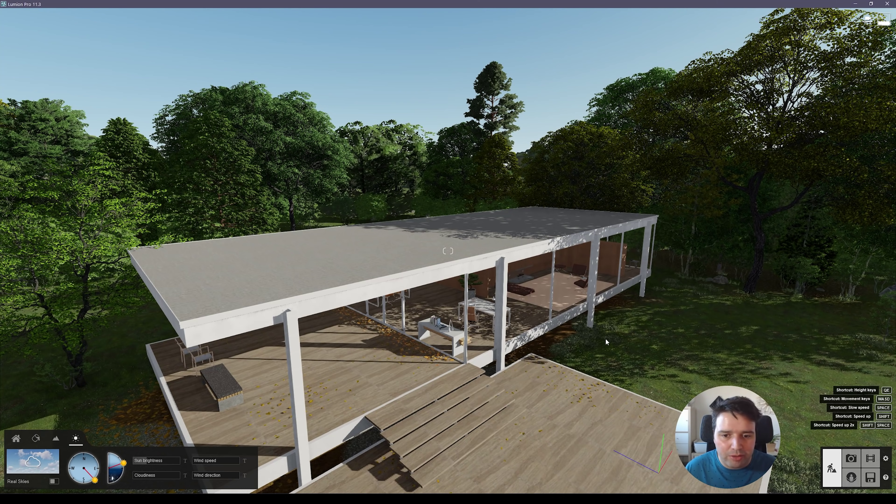
pyautogui.press('w')
pyautogui.moveTo(606, 340); pyautogui.dragTo(579, 340, button='right')
pyautogui.press('w')
pyautogui.moveTo(123, 463); pyautogui.dragTo(126, 471)
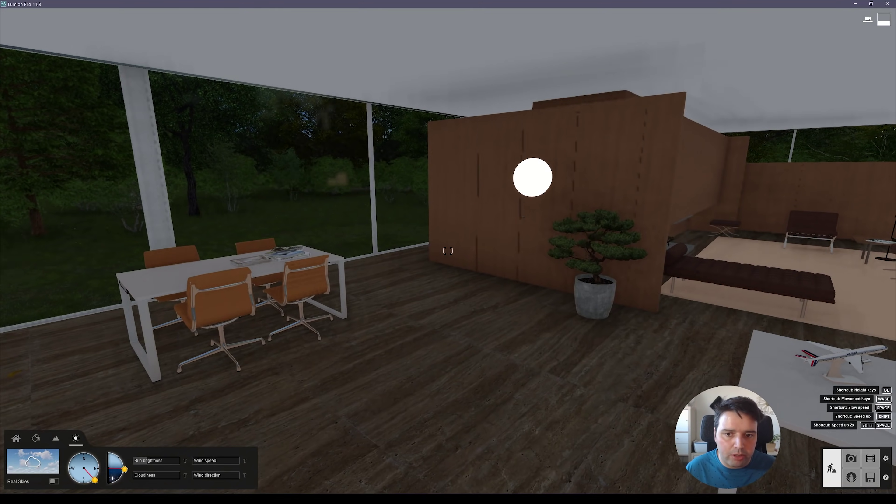
pyautogui.moveTo(208, 385); pyautogui.dragTo(220, 361, button='right')
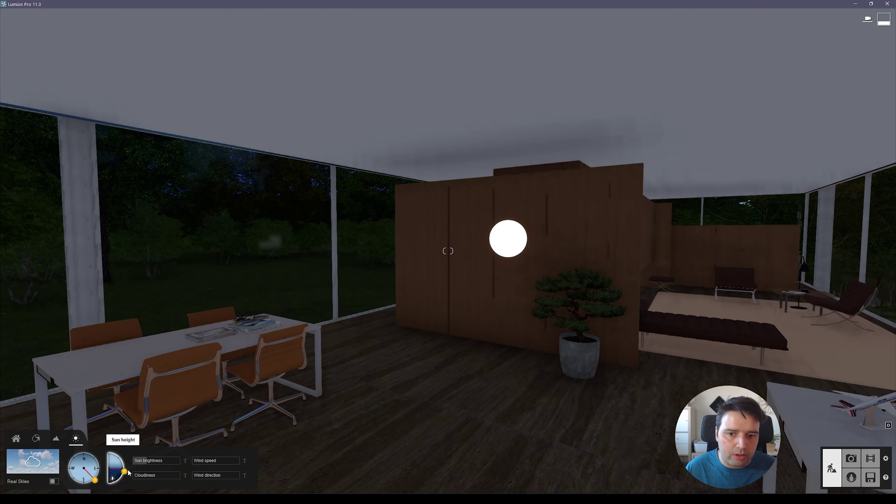
# Place a white omni light from the lights library at the white sphere lamp in front of the wooden wall.
pyautogui.press('w')
pyautogui.press('d')
pyautogui.press('q')
pyautogui.press('w')
pyautogui.press('e')
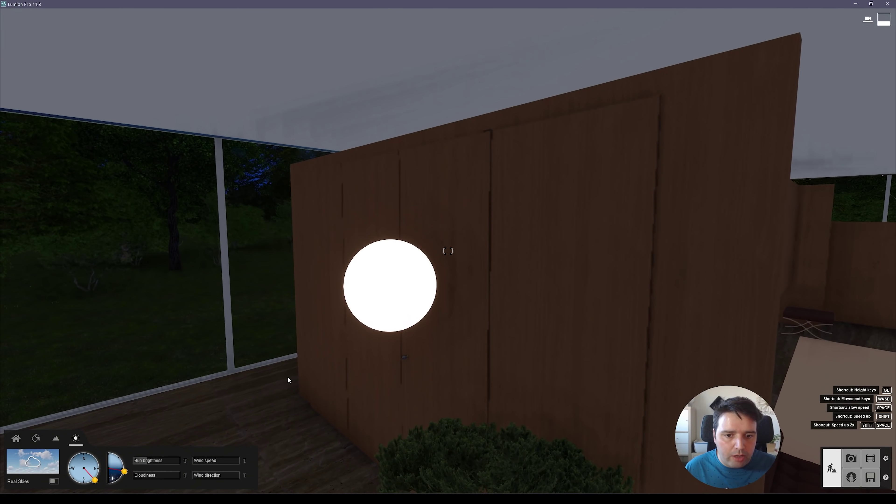
pyautogui.click(16, 438)
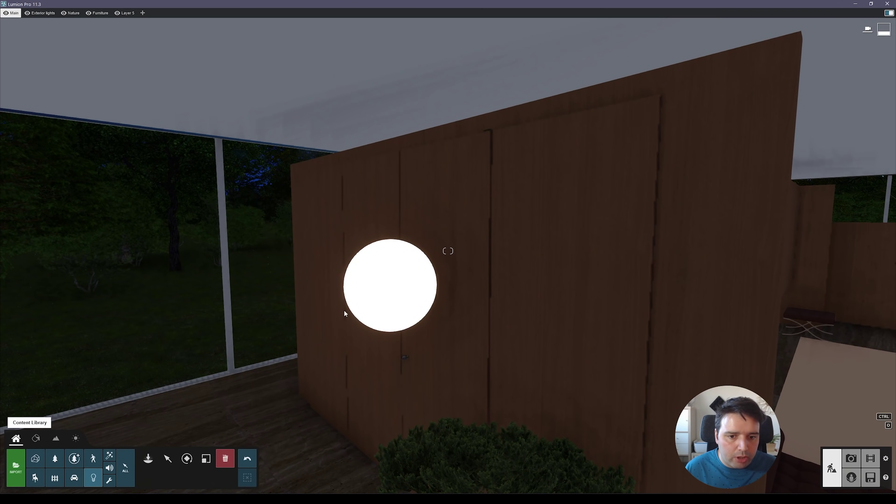
pyautogui.press('s')
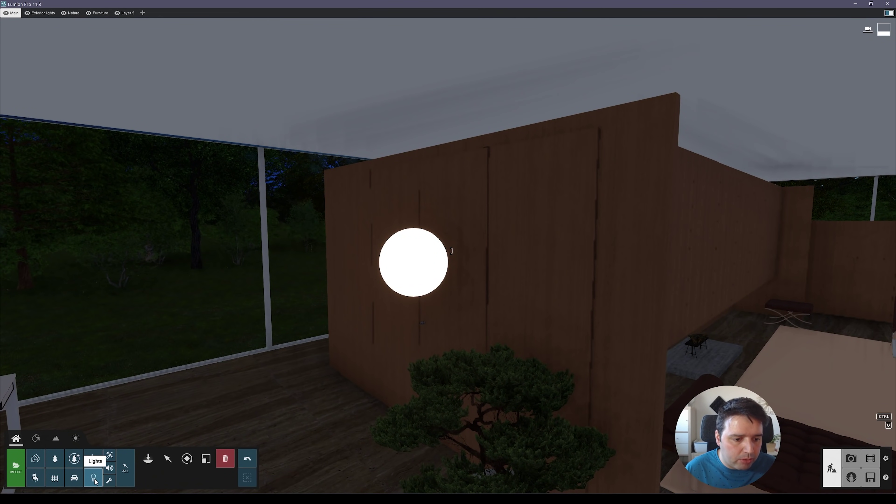
pyautogui.click(94, 477)
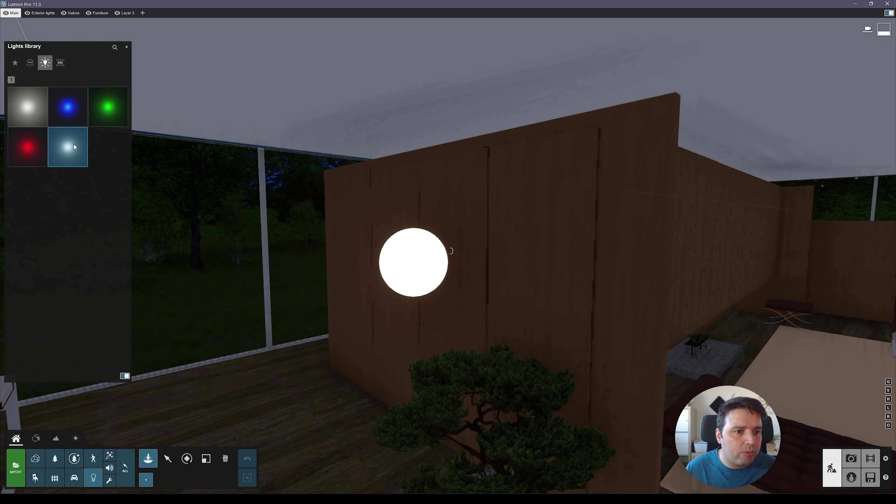
pyautogui.moveTo(66, 162)
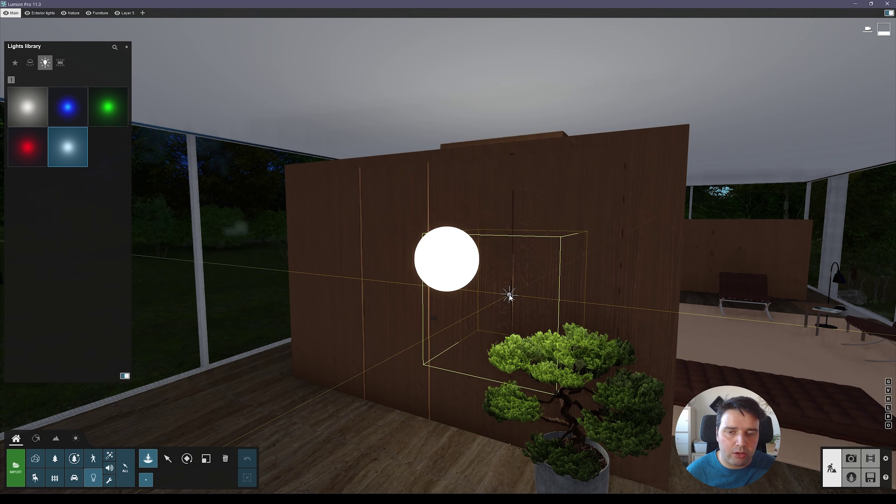
pyautogui.click(481, 270)
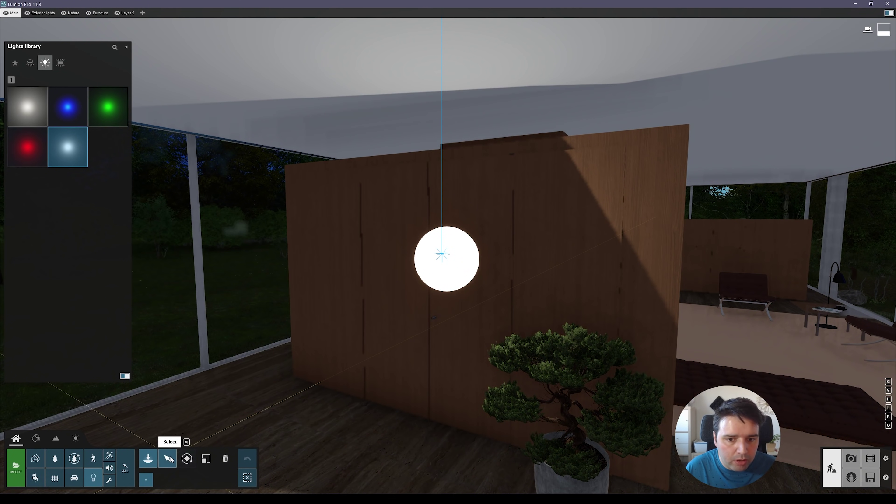
# Select the placed omni light and set its shadows to High.
pyautogui.click(168, 459)
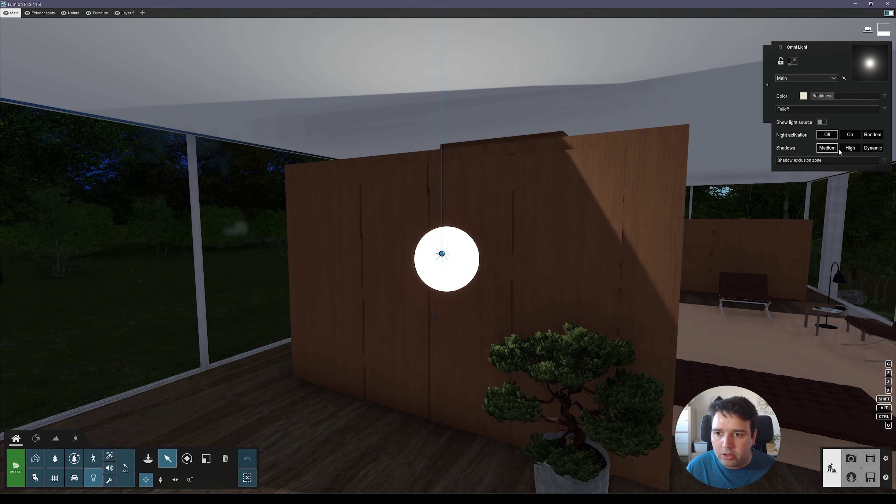
pyautogui.click(851, 148)
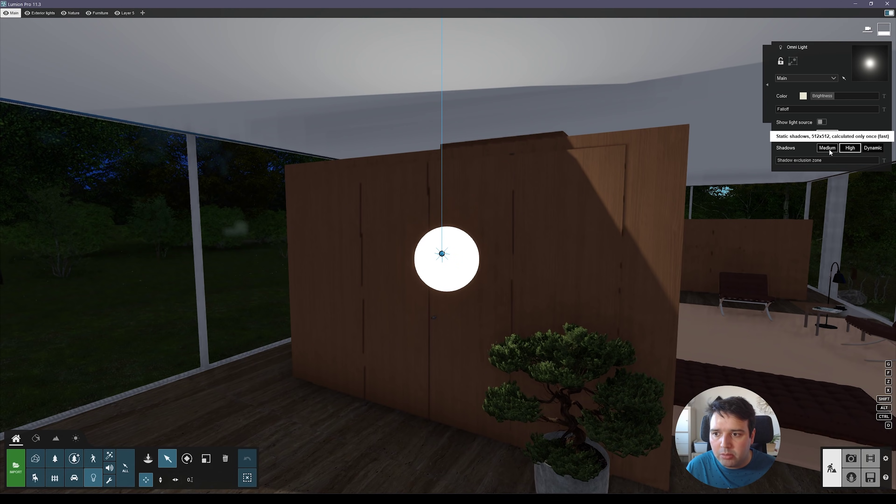
pyautogui.press('w')
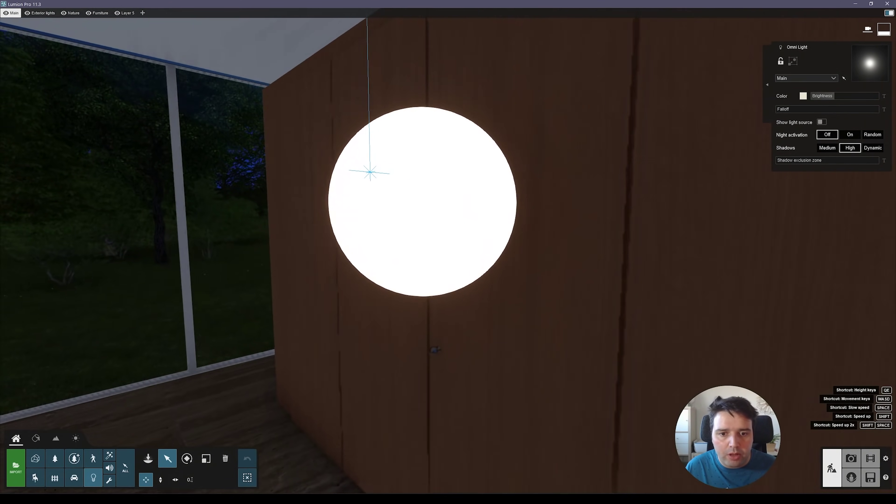
# Move the omni light to the centre of the white sphere lamp.
pyautogui.press('s')
pyautogui.moveTo(448, 253)
pyautogui.mouseDown(button='right')
pyautogui.moveTo(420, 310)
pyautogui.moveTo(448, 252)
pyautogui.mouseUp(button='right')
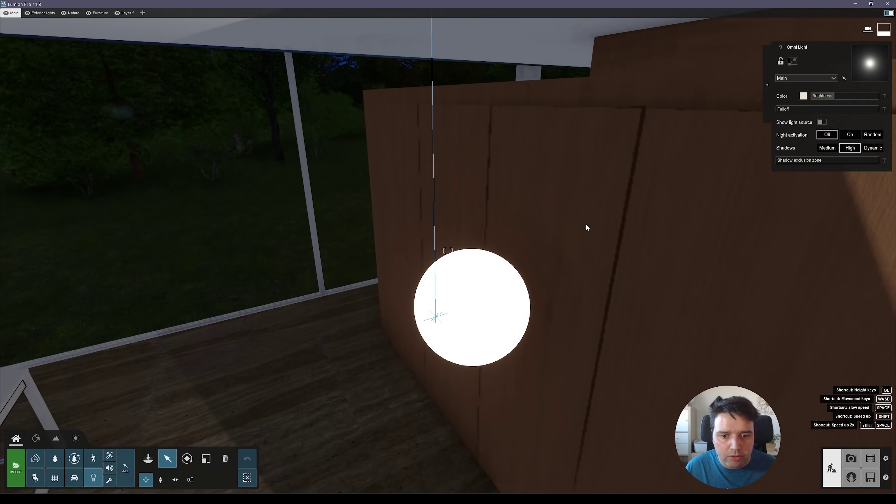
pyautogui.moveTo(434, 300); pyautogui.dragTo(468, 291)
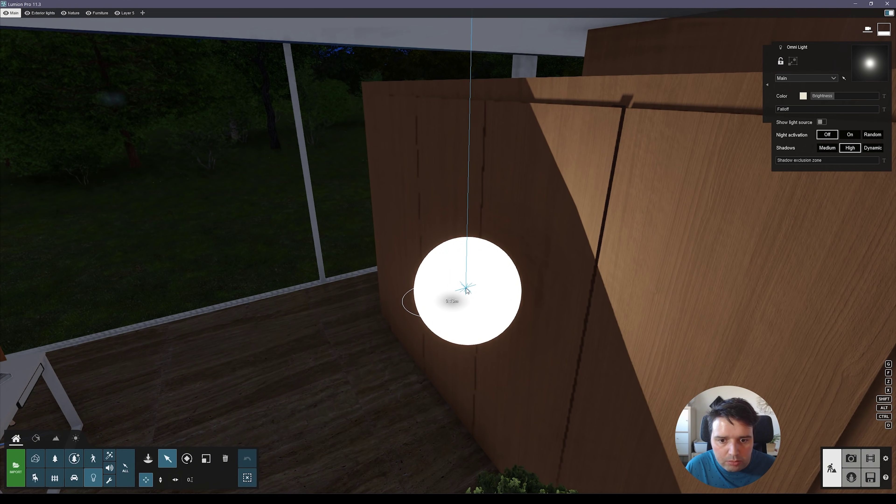
pyautogui.press('a')
pyautogui.moveTo(468, 290)
pyautogui.mouseDown(button='right')
pyautogui.moveTo(448, 252)
pyautogui.moveTo(452, 290)
pyautogui.mouseUp(button='right')
pyautogui.moveTo(454, 290); pyautogui.dragTo(410, 308)
pyautogui.moveTo(411, 308); pyautogui.dragTo(565, 181, button='right')
pyautogui.press('w')
pyautogui.press('q')
pyautogui.press('s')
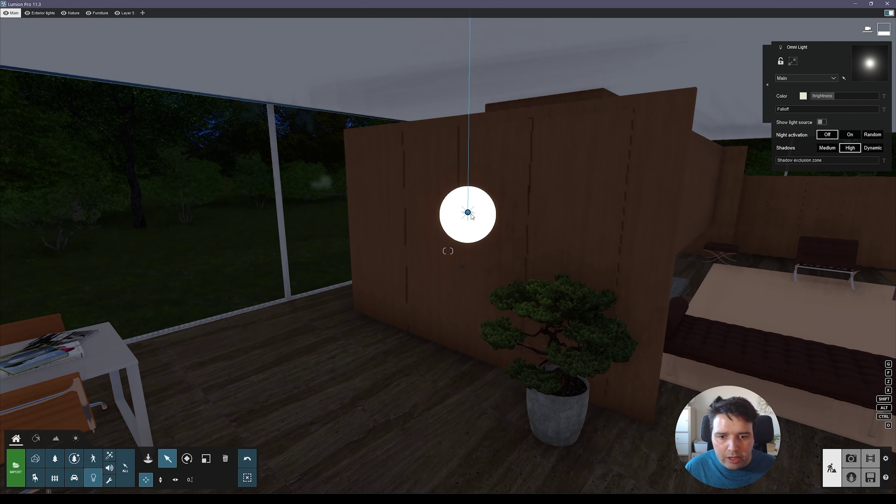
# Change the omni light's colour to a warm orange.
pyautogui.click(470, 221)
pyautogui.press('s')
pyautogui.click(804, 96)
pyautogui.moveTo(718, 66); pyautogui.dragTo(719, 64)
pyautogui.click(720, 121)
pyautogui.moveTo(612, 158); pyautogui.dragTo(578, 170, button='right')
pyautogui.press('d')
pyautogui.press('d')
pyautogui.moveTo(579, 244); pyautogui.dragTo(524, 290, button='right')
# Increase the omni light's shadow exclusion zone until the light passes through the surrounding sphere onto the wooden wall.
pyautogui.moveTo(568, 263); pyautogui.dragTo(473, 208, button='middle')
pyautogui.moveTo(779, 161); pyautogui.dragTo(804, 160)
pyautogui.moveTo(434, 283); pyautogui.dragTo(462, 279, button='right')
pyautogui.press('a')
pyautogui.press('w')
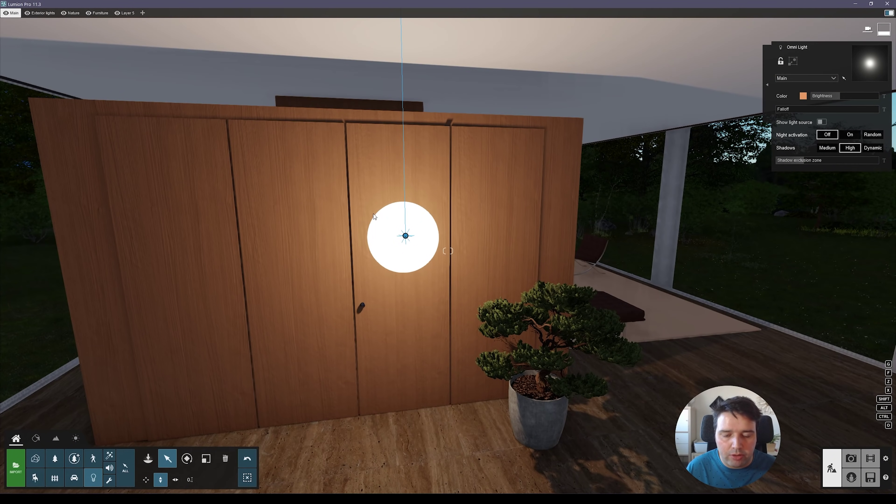
# Examine from several angles how the light and shadows fall on the wooden wall, bonsai, floor and ceiling.
pyautogui.press('s')
pyautogui.moveTo(374, 214); pyautogui.dragTo(310, 201, button='right')
pyautogui.press('d')
pyautogui.press('e')
pyautogui.press('q')
pyautogui.moveTo(701, 328); pyautogui.dragTo(678, 370, button='right')
pyautogui.press('d')
pyautogui.press('a')
pyautogui.moveTo(425, 386); pyautogui.dragTo(472, 309, button='right')
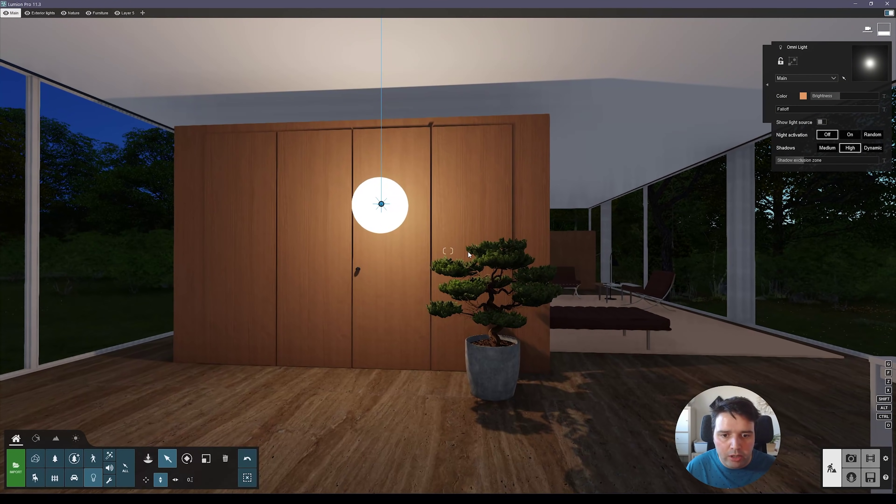
pyautogui.moveTo(468, 251); pyautogui.dragTo(398, 219, button='right')
pyautogui.press('a')
pyautogui.press('s')
pyautogui.press('d')
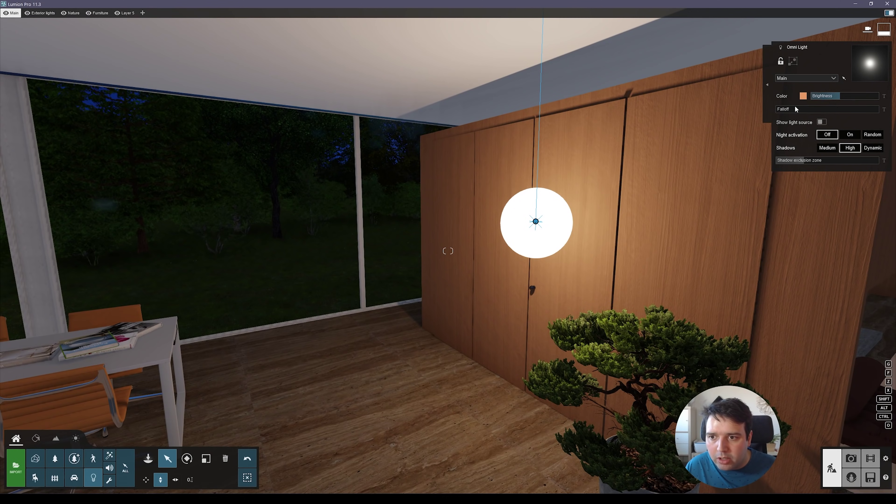
# Try a slightly higher falloff on the omni light, then return the falloff to its minimum.
pyautogui.moveTo(793, 111); pyautogui.dragTo(787, 111)
pyautogui.press('s')
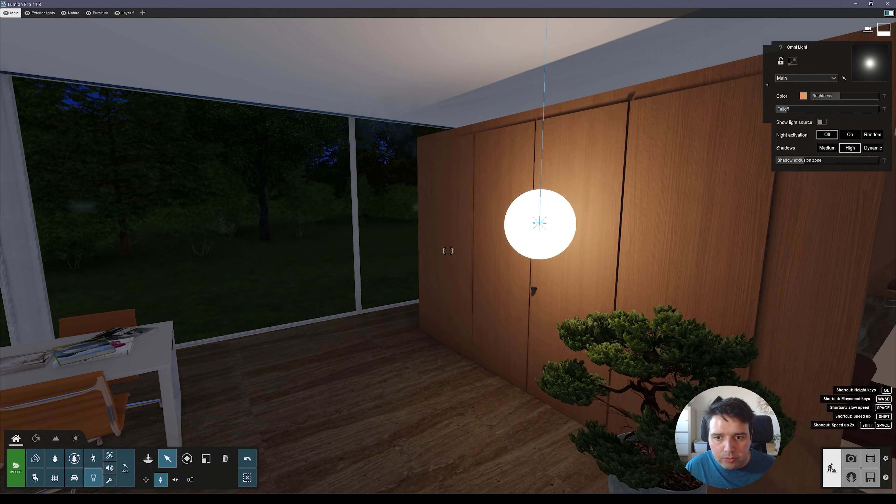
pyautogui.press('a')
pyautogui.moveTo(565, 192); pyautogui.dragTo(607, 190, button='right')
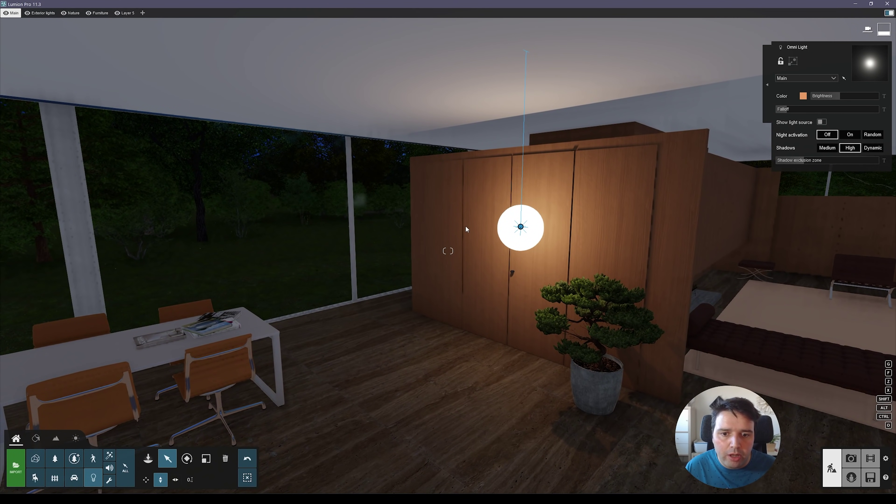
pyautogui.moveTo(809, 162); pyautogui.dragTo(790, 162)
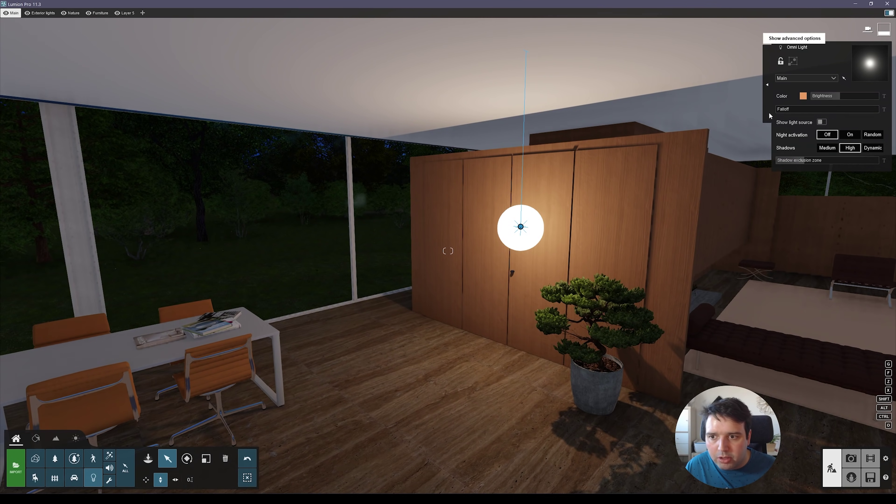
# Raise the omni light's brightness to about 4207.
pyautogui.moveTo(845, 97); pyautogui.dragTo(848, 97)
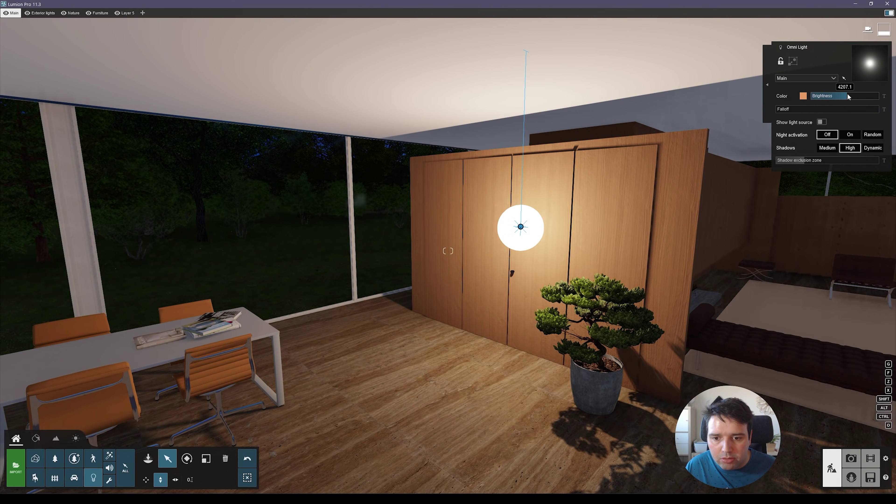
pyautogui.press('a')
pyautogui.moveTo(630, 180); pyautogui.dragTo(607, 190, button='right')
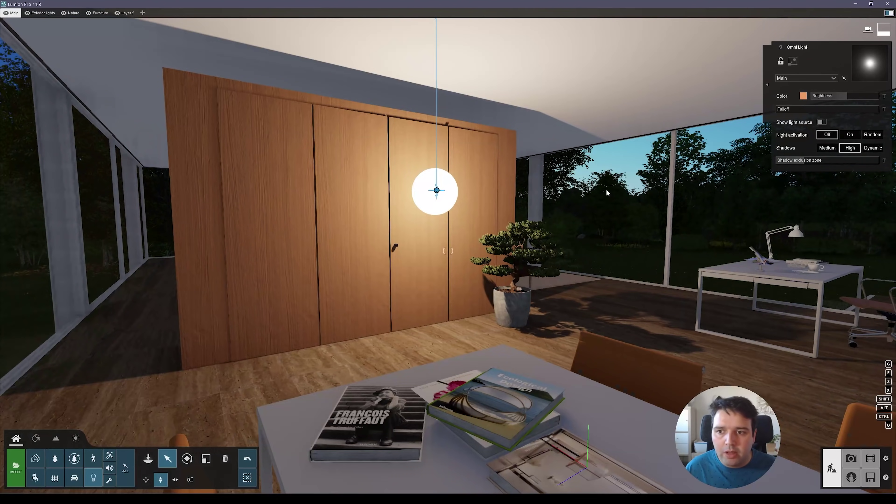
pyautogui.press('w')
pyautogui.moveTo(469, 217); pyautogui.dragTo(430, 214, button='right')
pyautogui.press('w')
pyautogui.press('d')
pyautogui.press('s')
pyautogui.press('w')
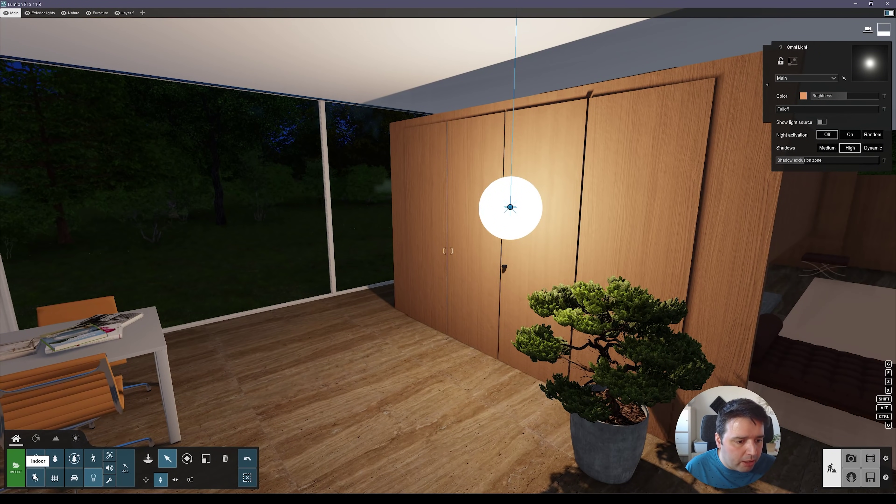
# Place the red Car 006 from the transport library on the floor between the dining table and the wooden wall.
pyautogui.click(74, 478)
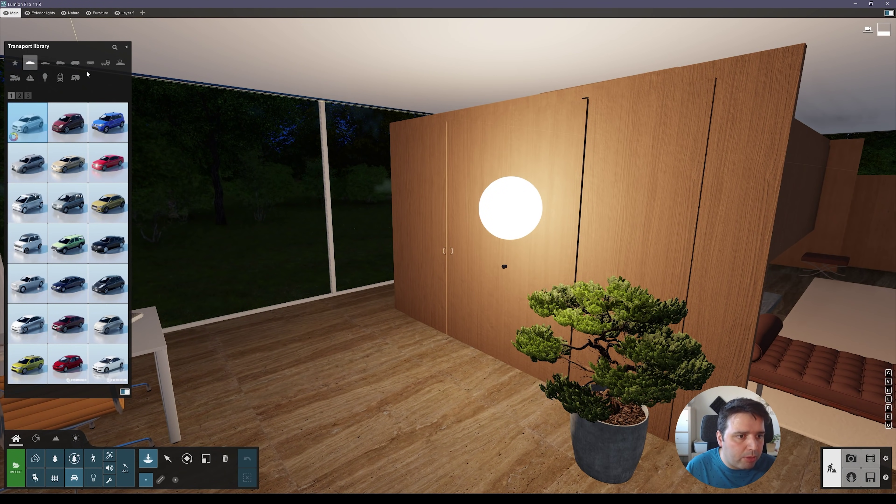
pyautogui.moveTo(84, 150)
pyautogui.click(108, 163)
pyautogui.click(168, 459)
# Scale down the car and reposition it on the floor beside the sphere lamp.
pyautogui.click(205, 459)
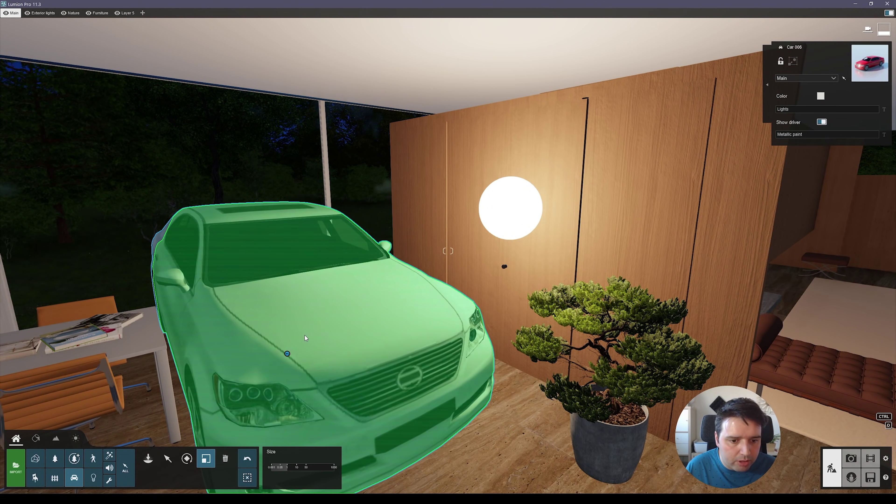
pyautogui.moveTo(287, 354); pyautogui.dragTo(318, 360)
pyautogui.press('m')
pyautogui.moveTo(287, 354); pyautogui.dragTo(329, 377)
# Raise the car's metallic paint to nearly full strength.
pyautogui.moveTo(791, 136); pyautogui.dragTo(880, 135)
pyautogui.moveTo(688, 169)
pyautogui.mouseDown(button='right')
pyautogui.moveTo(495, 187)
pyautogui.moveTo(657, 212)
pyautogui.moveTo(664, 219)
pyautogui.moveTo(653, 222)
pyautogui.moveTo(671, 226)
pyautogui.mouseUp(button='right')
pyautogui.press('s')
pyautogui.press('s')
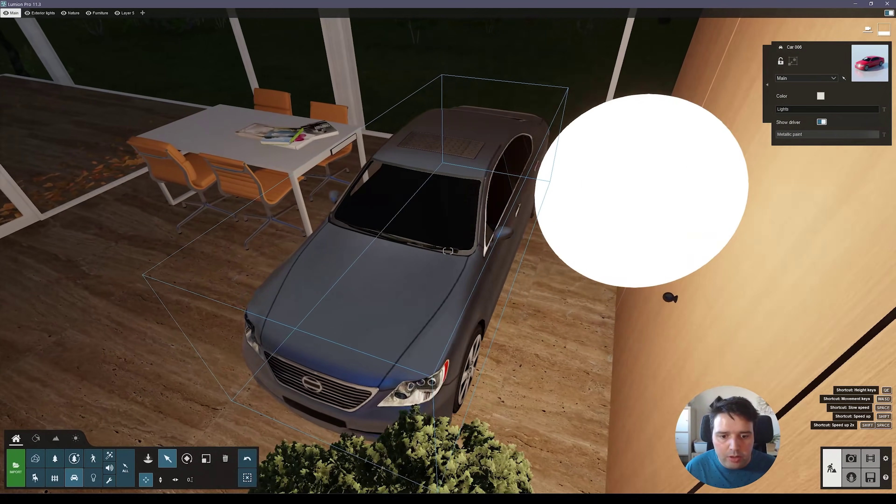
pyautogui.moveTo(447, 250); pyautogui.dragTo(447, 250, button='right')
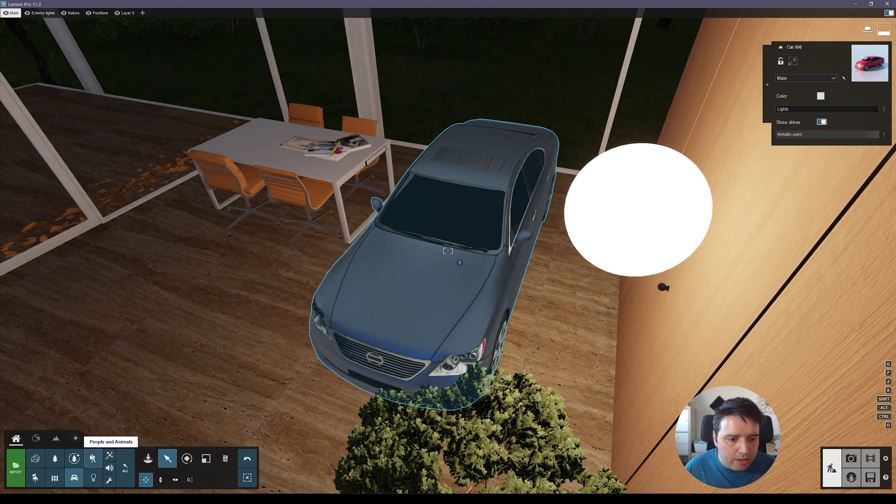
# Turn on Show light source for the omni light in the sphere lamp, toggling it to compare the reflection on the car.
pyautogui.click(93, 479)
pyautogui.click(629, 209)
pyautogui.click(822, 122)
pyautogui.moveTo(602, 262); pyautogui.dragTo(506, 329, button='right')
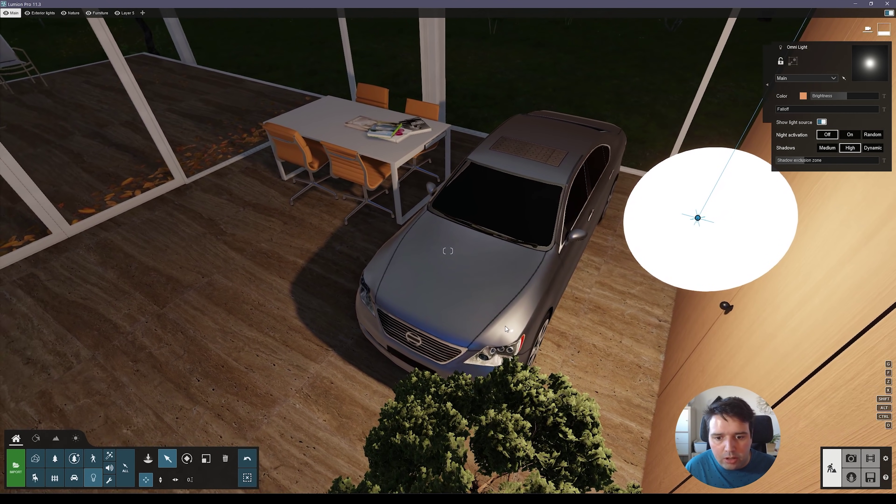
pyautogui.click(823, 123)
pyautogui.click(822, 122)
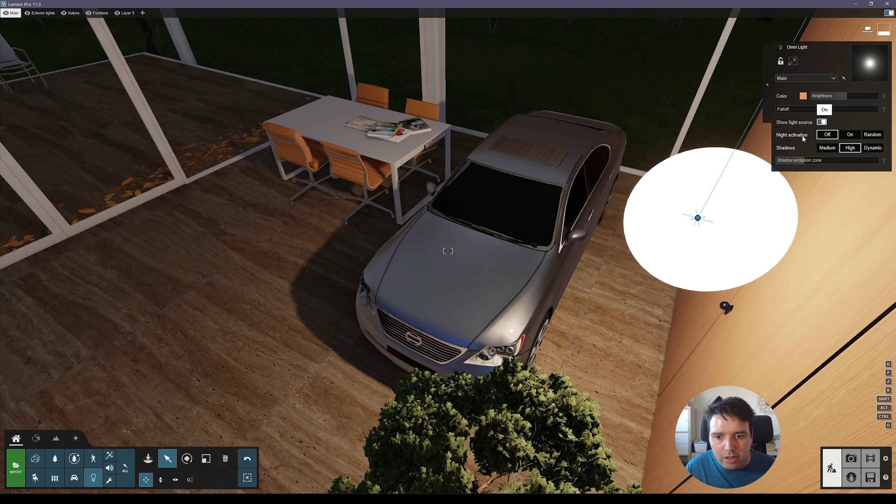
# Shift the omni light horizontally within the sphere lamp while checking its highlight on the car.
pyautogui.press('d')
pyautogui.moveTo(727, 212); pyautogui.dragTo(667, 226, button='right')
pyautogui.press('a')
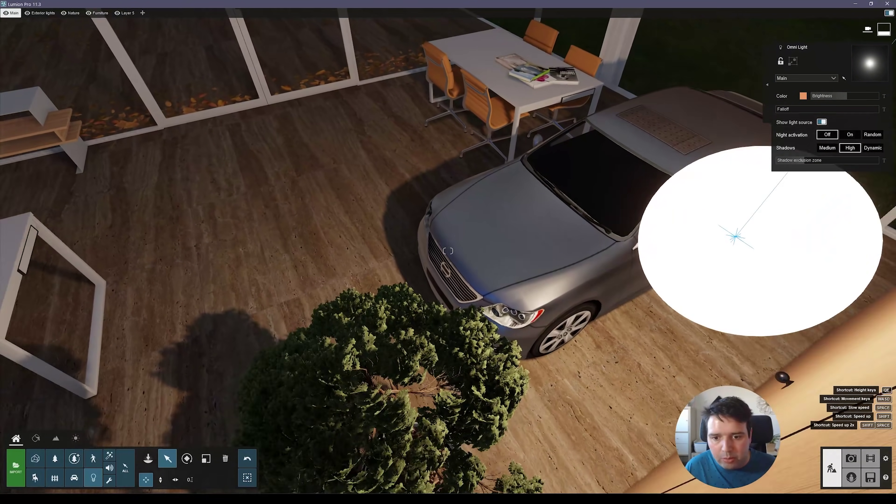
pyautogui.moveTo(724, 240); pyautogui.dragTo(743, 248, button='right')
pyautogui.press('q')
pyautogui.moveTo(672, 287)
pyautogui.mouseDown()
pyautogui.moveTo(531, 281)
pyautogui.moveTo(480, 197)
pyautogui.moveTo(428, 144)
pyautogui.moveTo(562, 194)
pyautogui.moveTo(562, 93)
pyautogui.moveTo(621, 124)
pyautogui.moveTo(544, 176)
pyautogui.moveTo(506, 245)
pyautogui.moveTo(554, 273)
pyautogui.moveTo(516, 287)
pyautogui.moveTo(689, 287)
pyautogui.mouseUp()
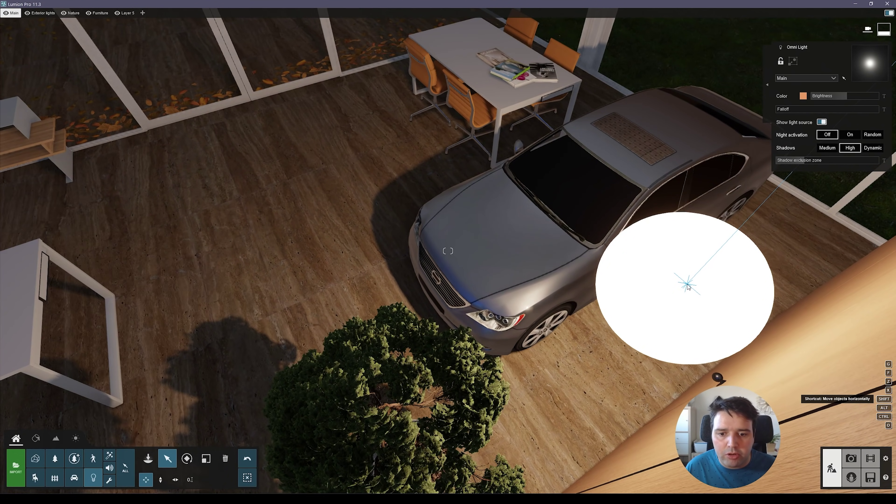
pyautogui.press('a')
pyautogui.moveTo(529, 268); pyautogui.dragTo(664, 275, button='right')
pyautogui.moveTo(448, 251); pyautogui.dragTo(446, 201, button='right')
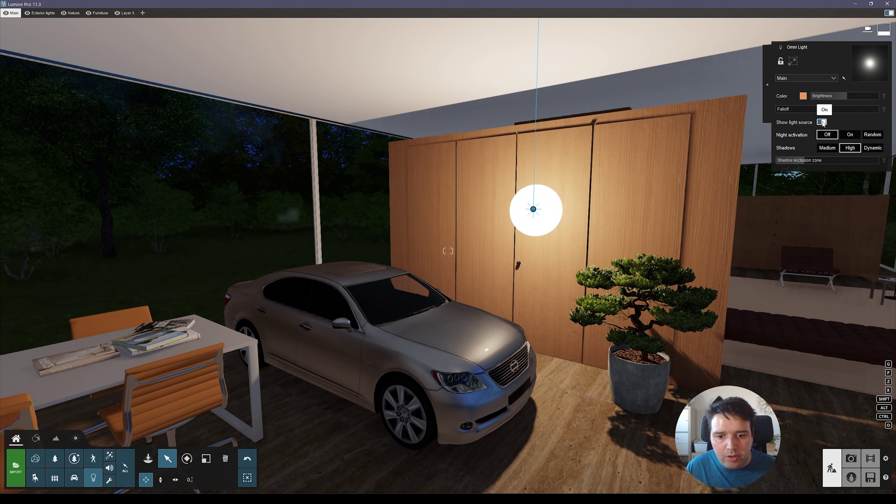
# Increase the omni light's brightness a little further.
pyautogui.moveTo(848, 95)
pyautogui.mouseDown()
pyautogui.moveTo(862, 93)
pyautogui.moveTo(835, 102)
pyautogui.moveTo(857, 99)
pyautogui.mouseUp()
pyautogui.press('s')
pyautogui.moveTo(456, 356); pyautogui.dragTo(443, 381, button='right')
pyautogui.press('q')
pyautogui.press('w')
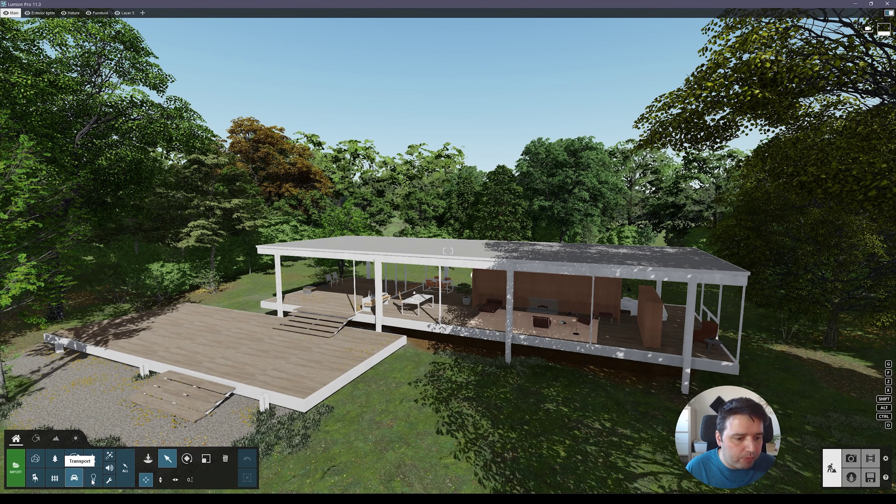
# Place a clip plane from the Utilities library on the wooden terrace in front of the glass house.
pyautogui.click(109, 481)
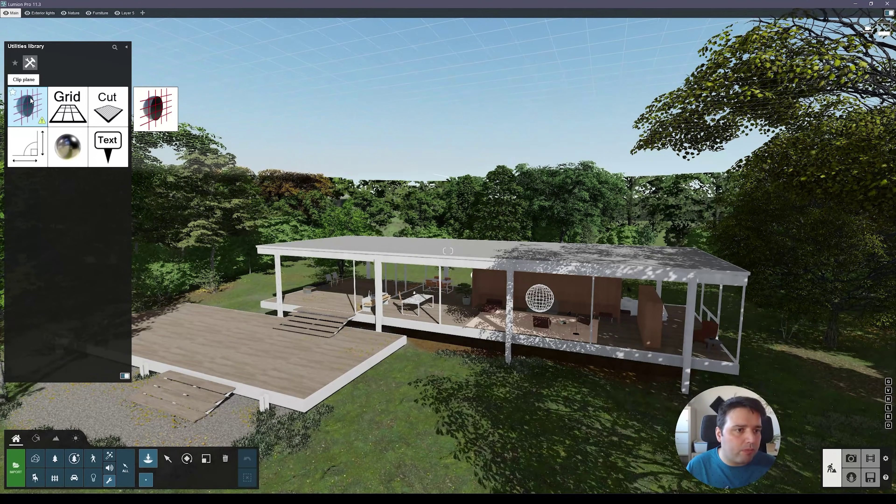
pyautogui.click(31, 100)
pyautogui.click(334, 339)
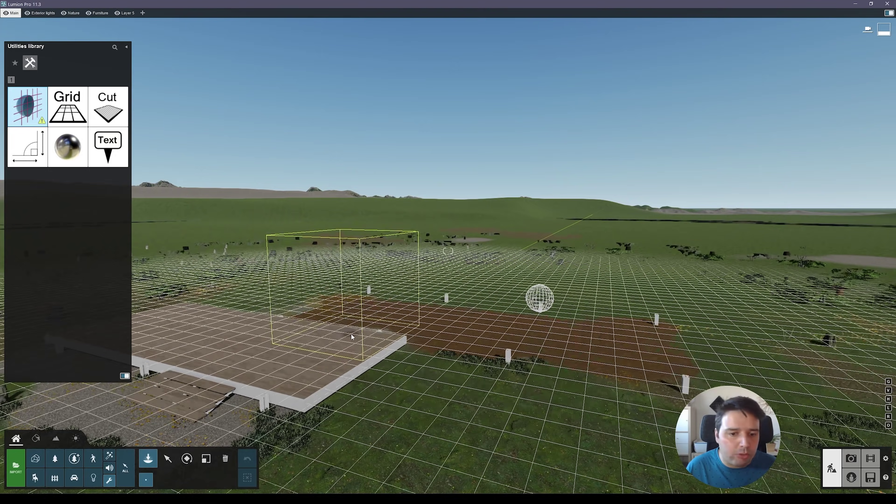
pyautogui.click(351, 332)
# Raise the clip plane above the house floor, then pitch it upright and slide it through the building for a vertical section.
pyautogui.click(168, 459)
pyautogui.moveTo(352, 332); pyautogui.dragTo(330, 312)
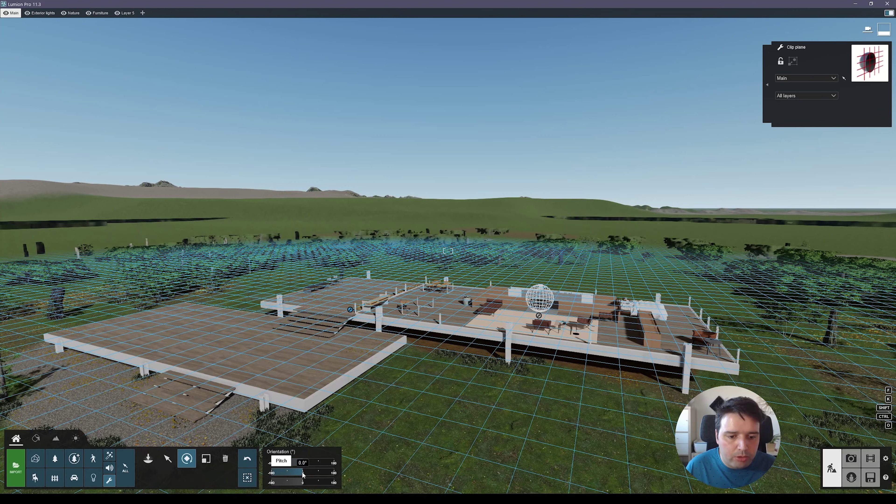
pyautogui.moveTo(302, 475); pyautogui.dragTo(289, 476)
pyautogui.moveTo(353, 309); pyautogui.dragTo(403, 292)
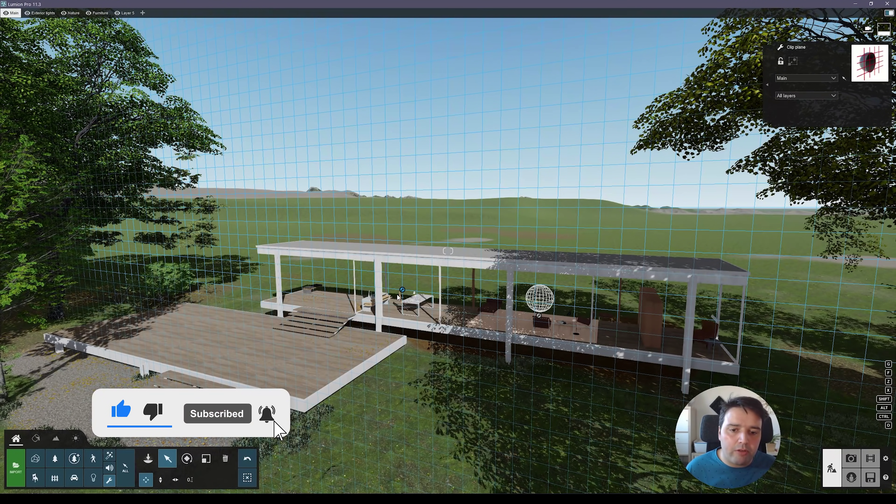
# Add a second, horizontal clip plane raised above the house floor and shift the vertical clip plane further across the building.
pyautogui.click(110, 481)
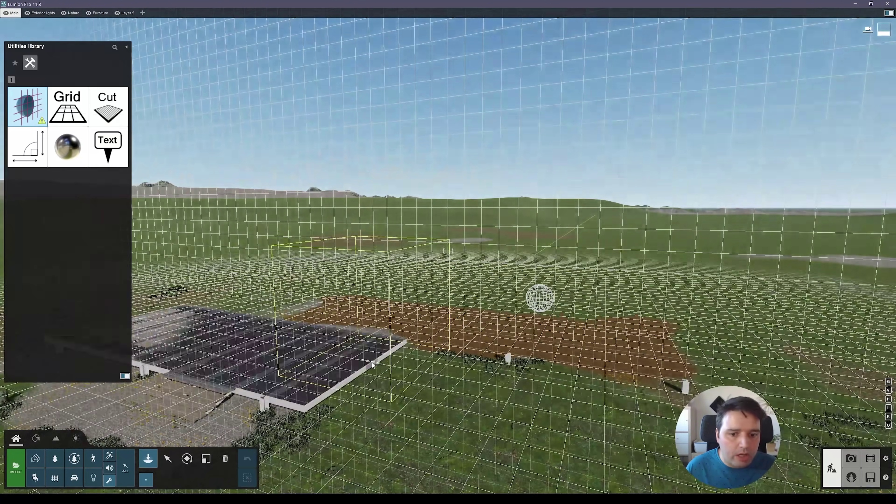
pyautogui.click(380, 357)
pyautogui.click(168, 459)
pyautogui.moveTo(383, 349); pyautogui.dragTo(381, 318)
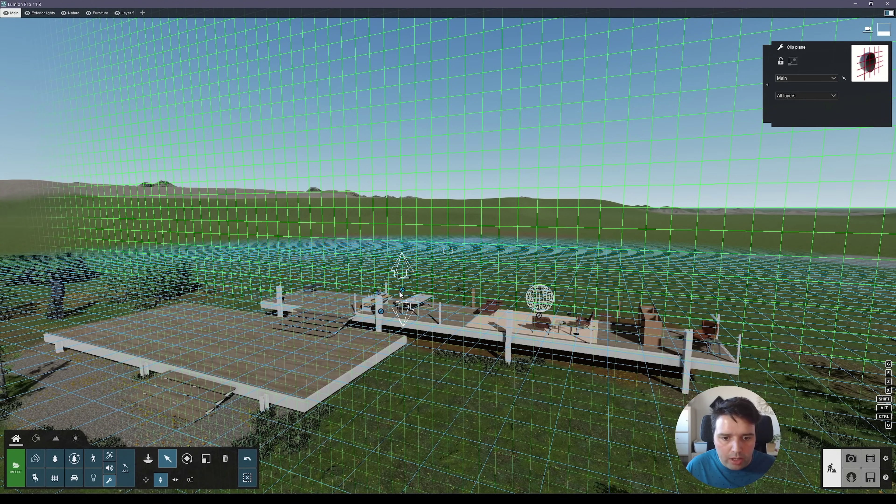
pyautogui.moveTo(402, 290); pyautogui.dragTo(427, 285)
pyautogui.moveTo(427, 285); pyautogui.dragTo(207, 381, button='right')
pyautogui.press('a')
pyautogui.press('s')
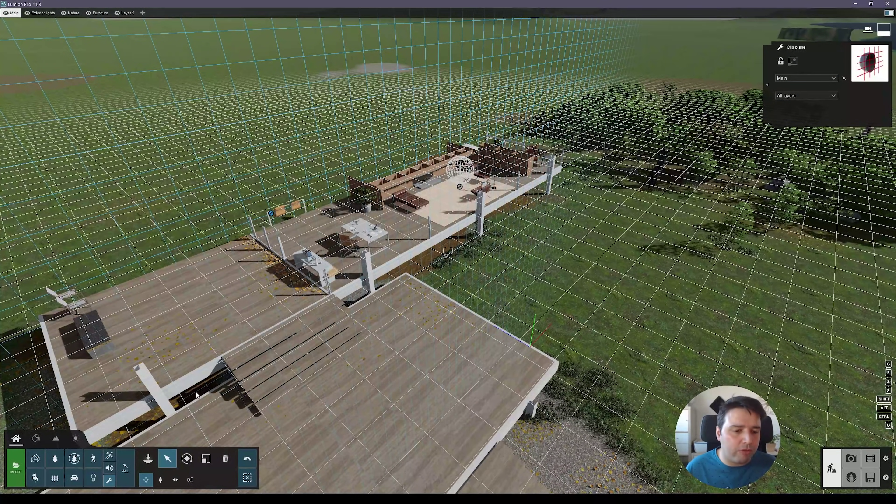
# Add a third clip plane beside the house, rotate its orientation and move it towards the terrace.
pyautogui.click(109, 480)
pyautogui.click(27, 106)
pyautogui.click(441, 234)
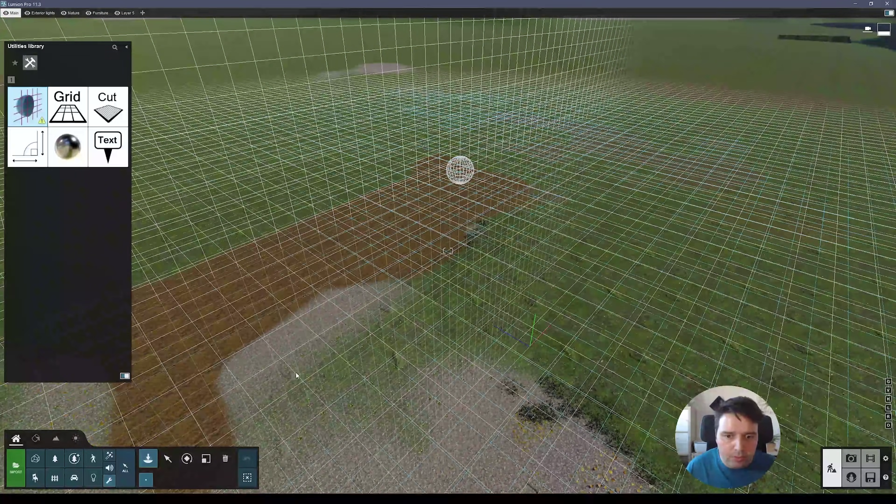
pyautogui.click(187, 459)
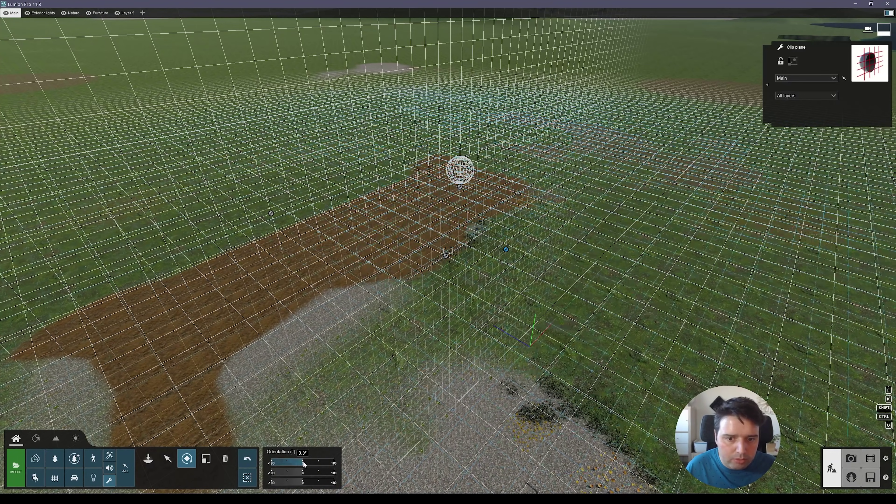
pyautogui.moveTo(300, 474); pyautogui.dragTo(285, 468)
pyautogui.moveTo(505, 250); pyautogui.dragTo(413, 312)
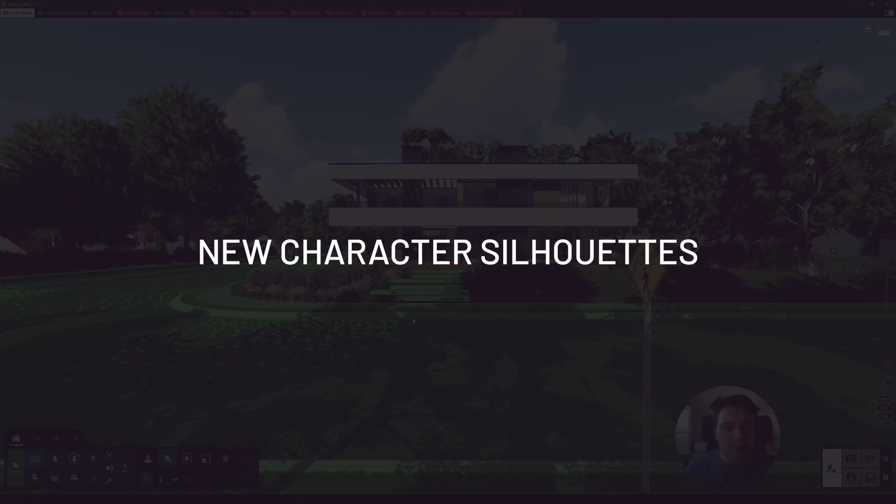
# Place the Man African 0002 Idle character on the curved sidewalk beside the planted rock bed.
pyautogui.press('w')
pyautogui.moveTo(412, 318); pyautogui.dragTo(400, 360, button='right')
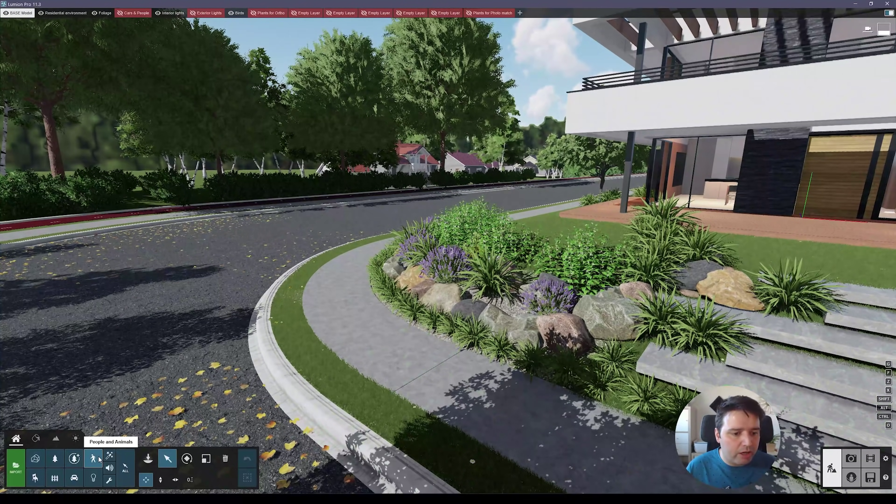
pyautogui.click(93, 459)
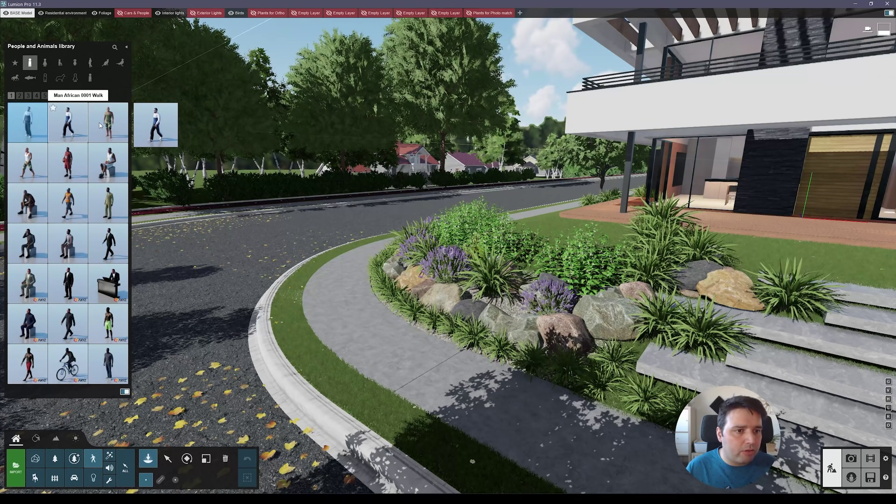
pyautogui.click(108, 122)
pyautogui.click(386, 348)
# Place the Woman African 0002 Walk character on the sidewalk near the standing man.
pyautogui.moveTo(320, 393); pyautogui.dragTo(272, 433, button='right')
pyautogui.press('w')
pyautogui.click(92, 459)
pyautogui.click(45, 63)
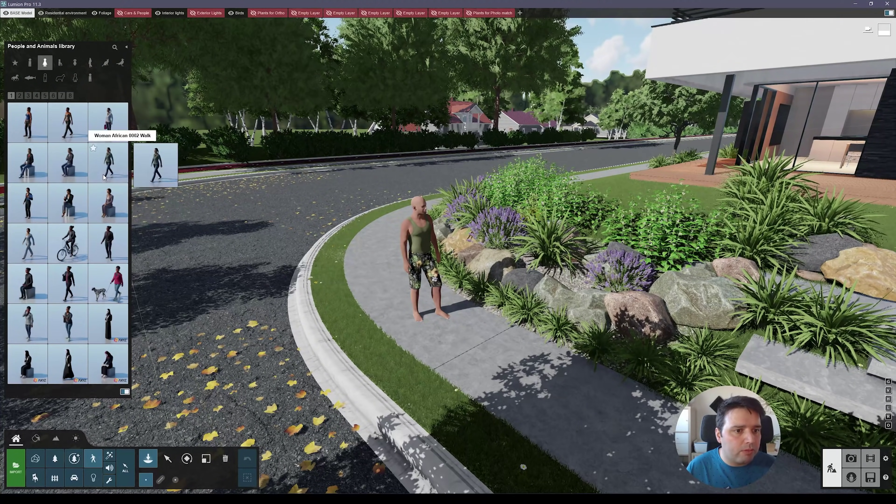
pyautogui.click(487, 348)
# Turn on Colorize for the standing man and try its silhouette styles, setting Polygon.
pyautogui.click(169, 460)
pyautogui.press('a')
pyautogui.moveTo(423, 315); pyautogui.dragTo(405, 295, button='right')
pyautogui.press('w')
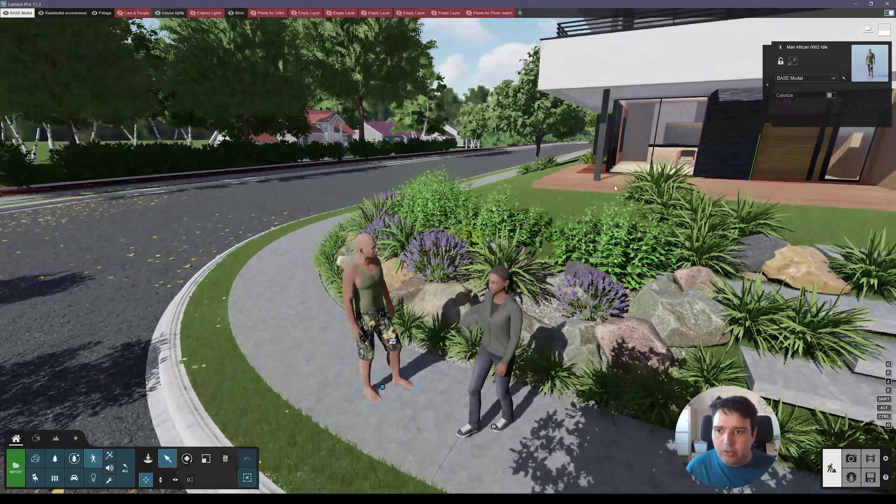
pyautogui.click(831, 96)
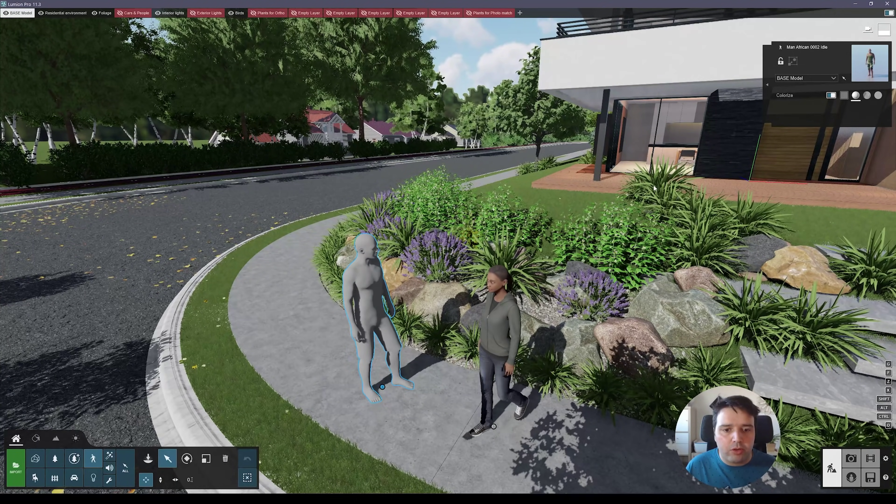
pyautogui.click(879, 97)
pyautogui.click(867, 96)
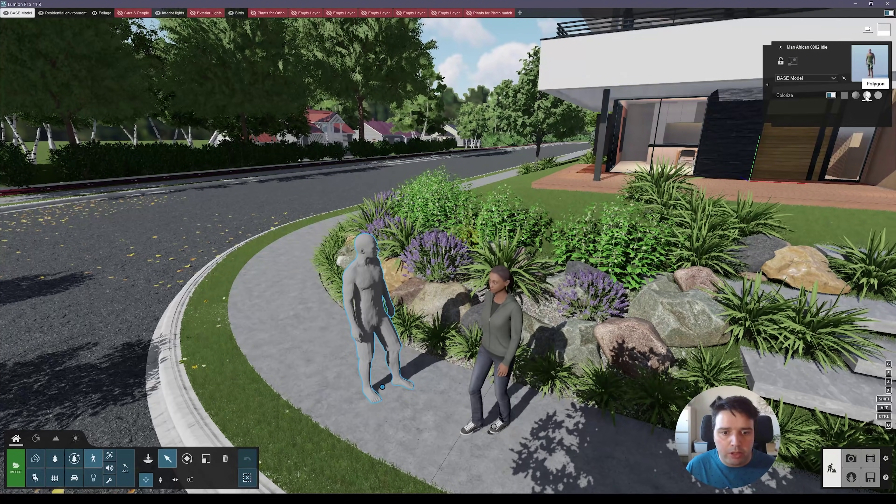
# Examine the colorized man's silhouette up close and from several sides.
pyautogui.press('w')
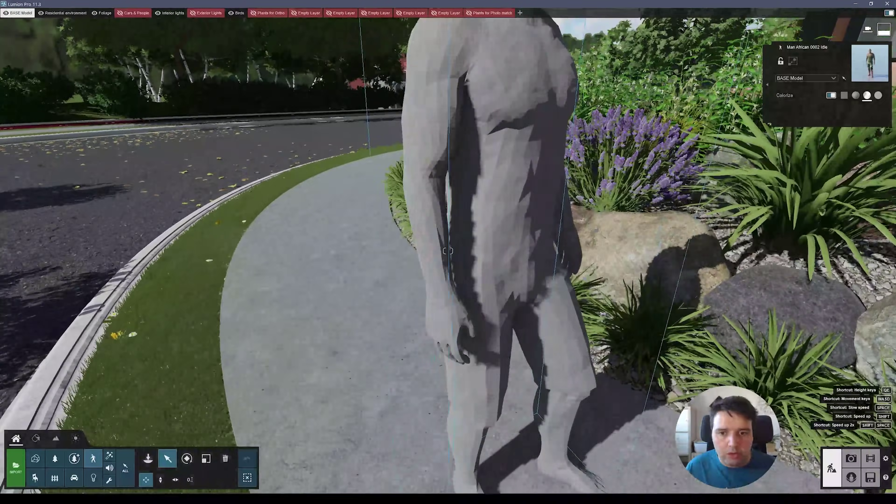
pyautogui.press('s')
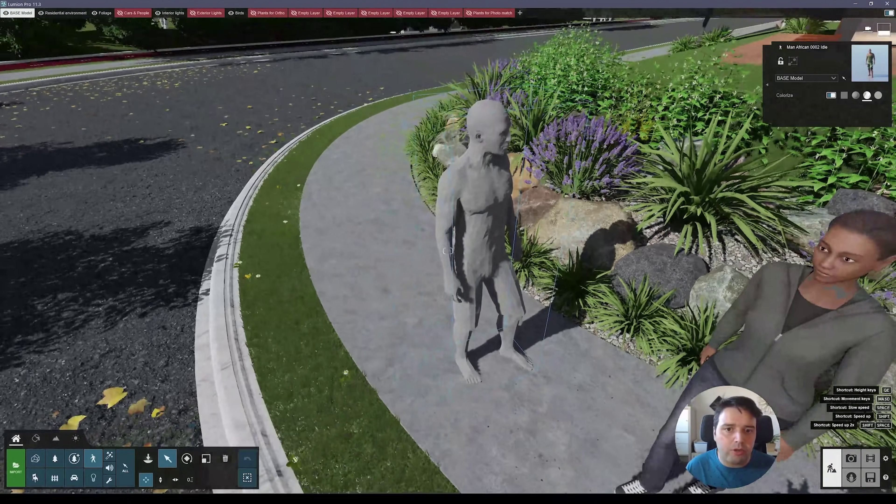
pyautogui.moveTo(510, 110); pyautogui.dragTo(497, 103, button='right')
pyautogui.press('d')
pyautogui.moveTo(492, 254); pyautogui.dragTo(505, 235, button='right')
pyautogui.press('a')
pyautogui.press('d')
pyautogui.press('a')
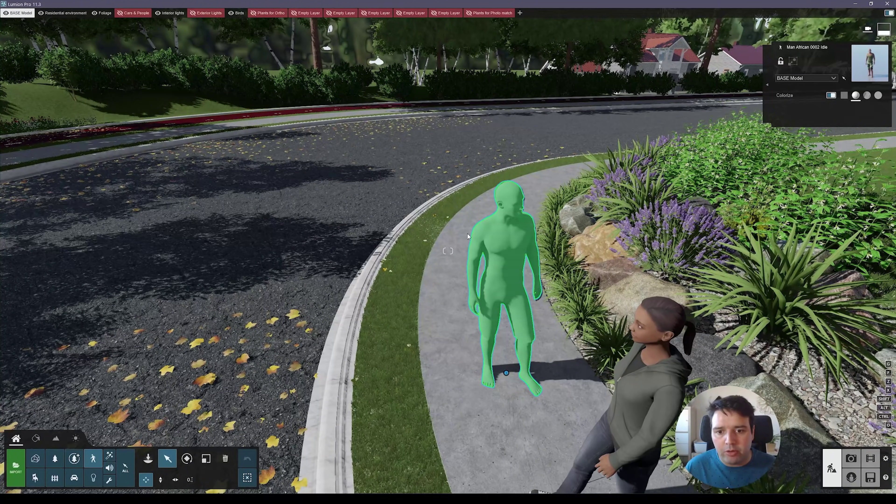
pyautogui.press('s')
pyautogui.moveTo(448, 254); pyautogui.dragTo(522, 243, button='right')
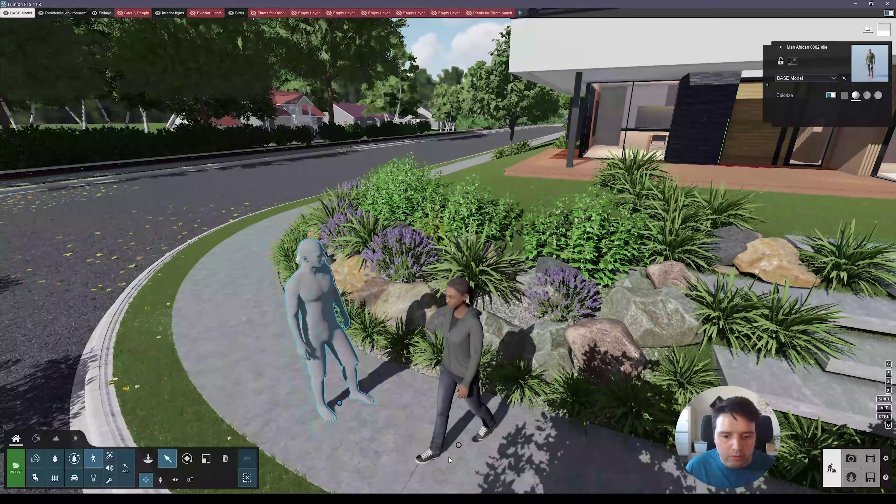
# Turn on Colorize for the walking woman and pick a new silhouette colour in place of the default grey.
pyautogui.click(456, 449)
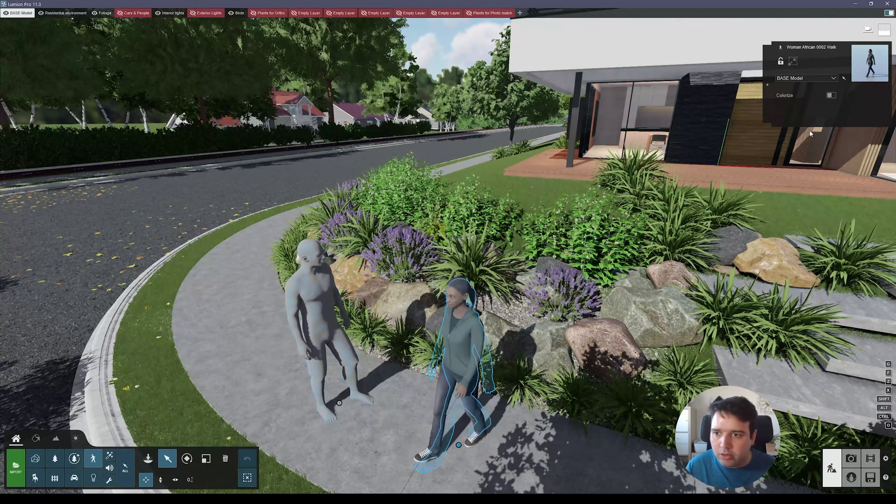
pyautogui.click(832, 96)
pyautogui.click(845, 96)
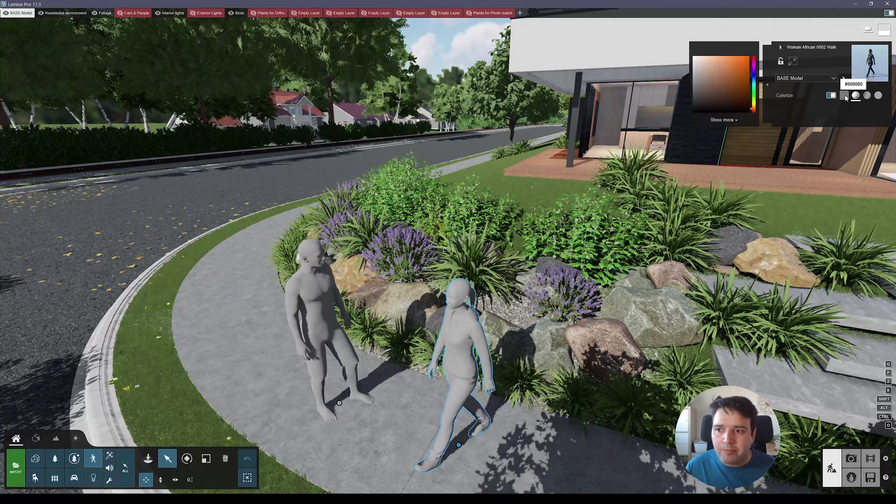
pyautogui.moveTo(754, 88)
pyautogui.mouseDown()
pyautogui.moveTo(754, 71)
pyautogui.moveTo(753, 106)
pyautogui.mouseUp()
pyautogui.moveTo(741, 67); pyautogui.dragTo(751, 56)
pyautogui.moveTo(754, 101); pyautogui.dragTo(754, 109)
pyautogui.moveTo(600, 226); pyautogui.dragTo(706, 226, button='right')
pyautogui.press('a')
pyautogui.press('s')
pyautogui.press('q')
pyautogui.moveTo(484, 339); pyautogui.dragTo(484, 406, button='right')
pyautogui.press('w')
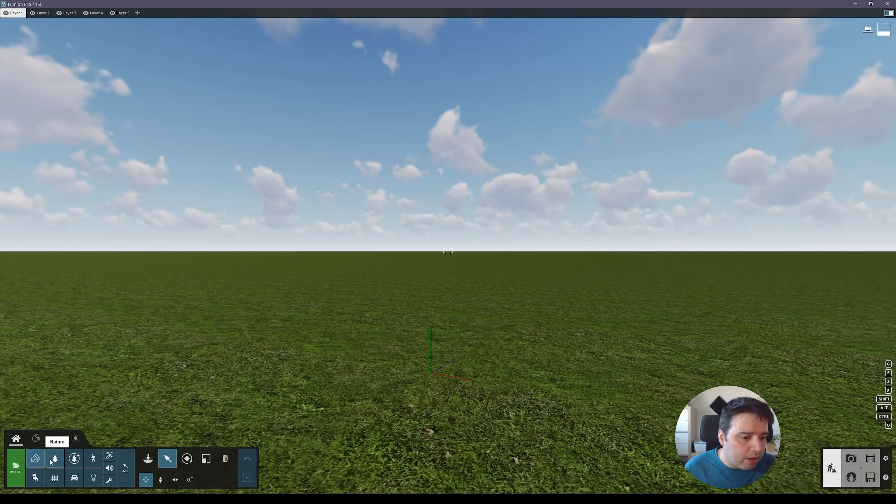
# Place a white-flowering broadleaf shrub from page 4 of the Nature library near the origin of the empty grass scene.
pyautogui.click(59, 457)
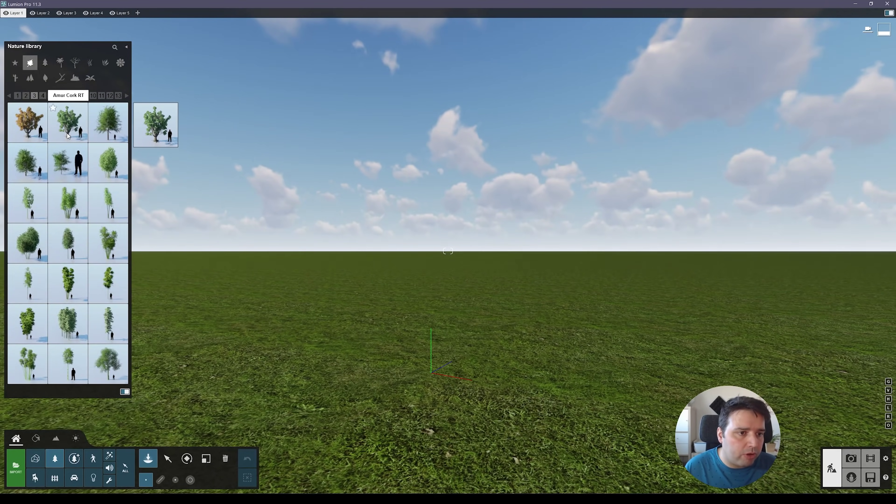
pyautogui.click(43, 96)
pyautogui.click(73, 160)
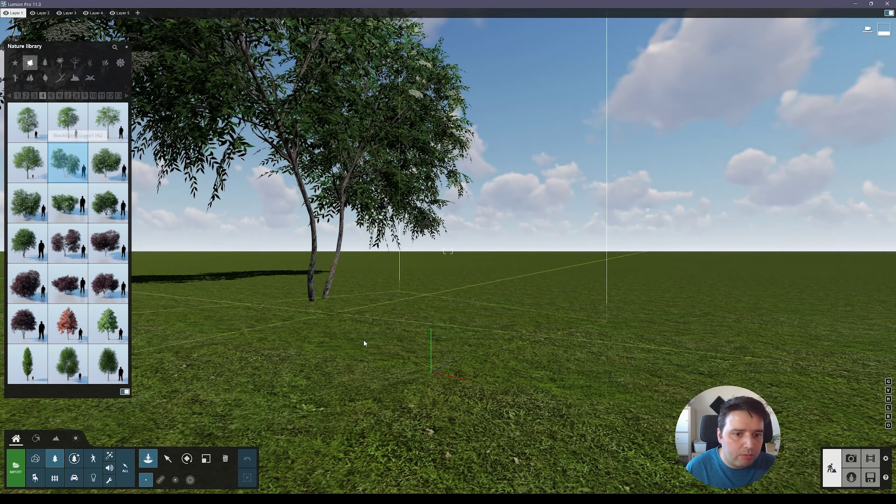
pyautogui.click(390, 331)
# Place a tall tree from the Fine-detail Nature library beside the flowering shrub.
pyautogui.press('w')
pyautogui.moveTo(389, 331); pyautogui.dragTo(395, 416, button='right')
pyautogui.press('q')
pyautogui.press('s')
pyautogui.click(74, 458)
pyautogui.click(67, 106)
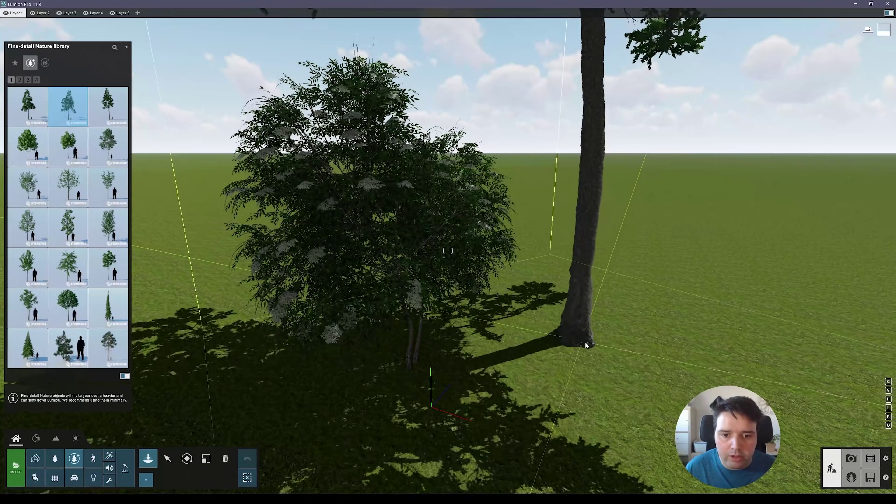
pyautogui.click(477, 376)
pyautogui.moveTo(477, 376); pyautogui.dragTo(478, 373, button='right')
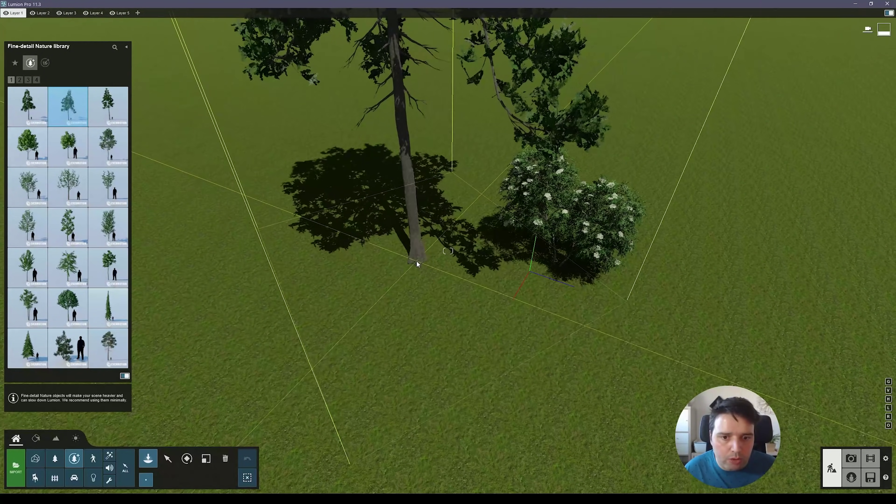
pyautogui.click(417, 263)
pyautogui.click(236, 337)
pyautogui.moveTo(236, 336); pyautogui.dragTo(218, 326, button='right')
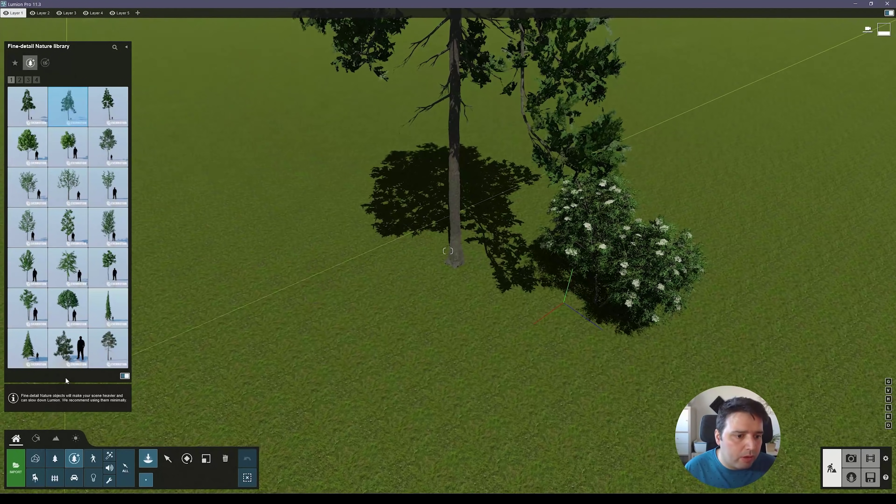
# Place a walking woman and a woman with a Dalmatian on the grass in front of the tall tree.
pyautogui.click(93, 459)
pyautogui.click(108, 162)
pyautogui.click(480, 303)
pyautogui.click(108, 283)
pyautogui.click(387, 295)
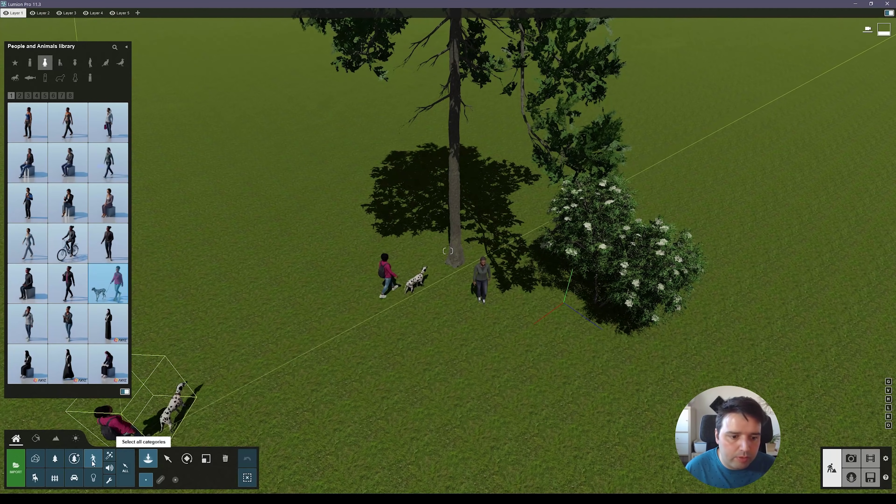
# Place the third car of the Transport library behind the woman with the dog, next to the tall tree.
pyautogui.click(74, 477)
pyautogui.click(108, 122)
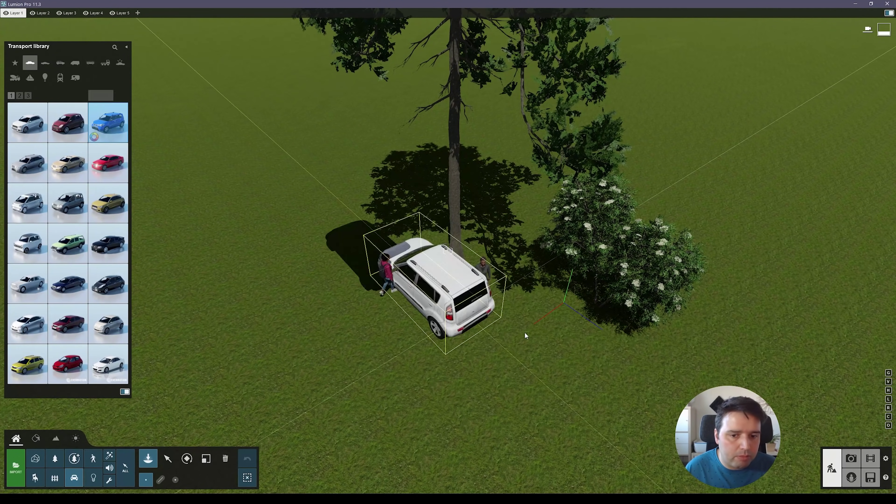
pyautogui.click(403, 233)
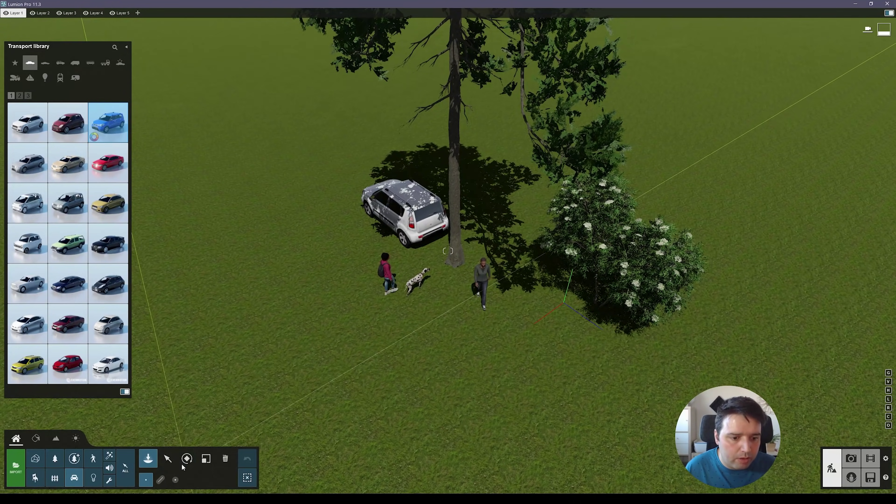
# Box-select the car, people, dog, tree and shrub together and combine them into one group.
pyautogui.click(168, 459)
pyautogui.moveTo(346, 340); pyautogui.dragTo(310, 226, button='right')
pyautogui.moveTo(201, 143)
pyautogui.keyDown('ctrl'); pyautogui.mouseDown()
pyautogui.moveTo(448, 274)
pyautogui.moveTo(679, 375)
pyautogui.mouseUp(); pyautogui.keyUp('ctrl')
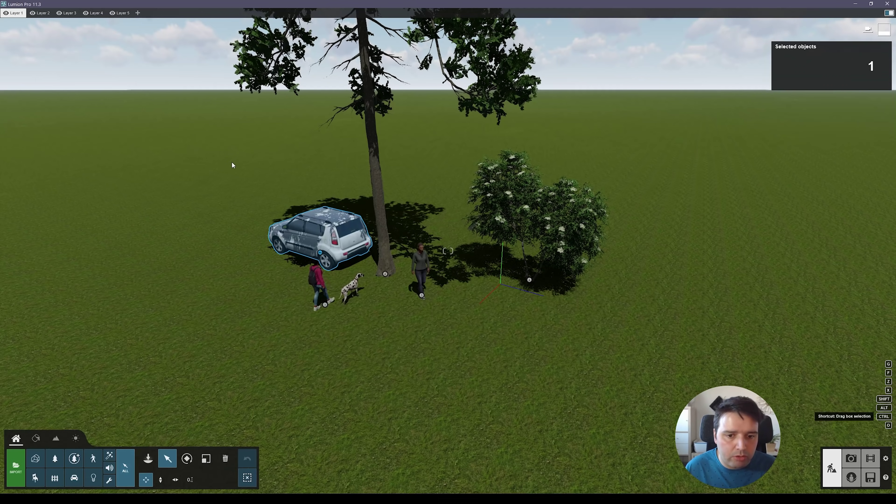
pyautogui.keyDown('ctrl'); pyautogui.moveTo(231, 162); pyautogui.dragTo(654, 366); pyautogui.keyUp('ctrl')
pyautogui.click(794, 62)
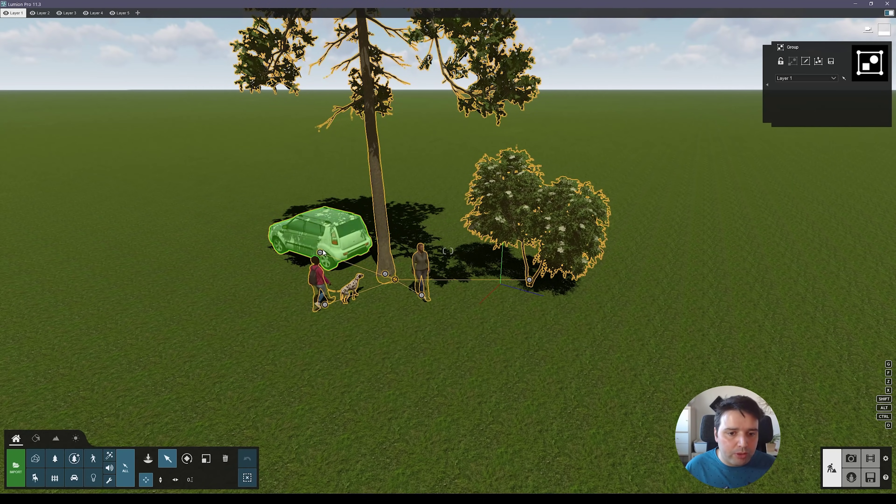
pyautogui.moveTo(277, 358); pyautogui.dragTo(244, 363, button='right')
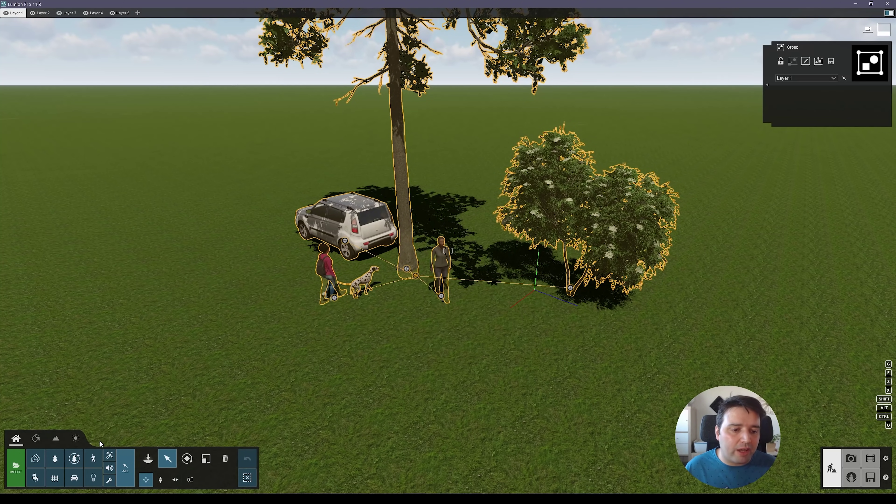
pyautogui.keyDown('ctrl'); pyautogui.click(442, 297); pyautogui.keyUp('ctrl')
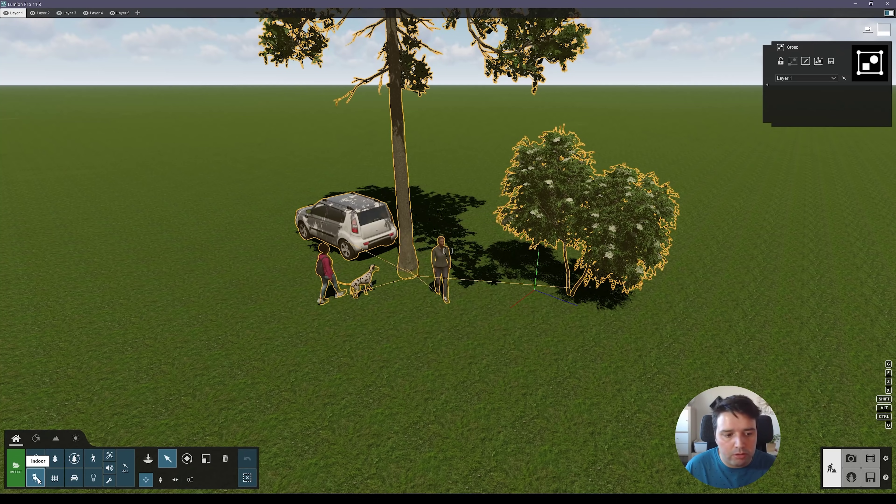
# Select the car inside the group through the Transport category and change its color to red.
pyautogui.click(56, 458)
pyautogui.click(94, 460)
pyautogui.click(74, 479)
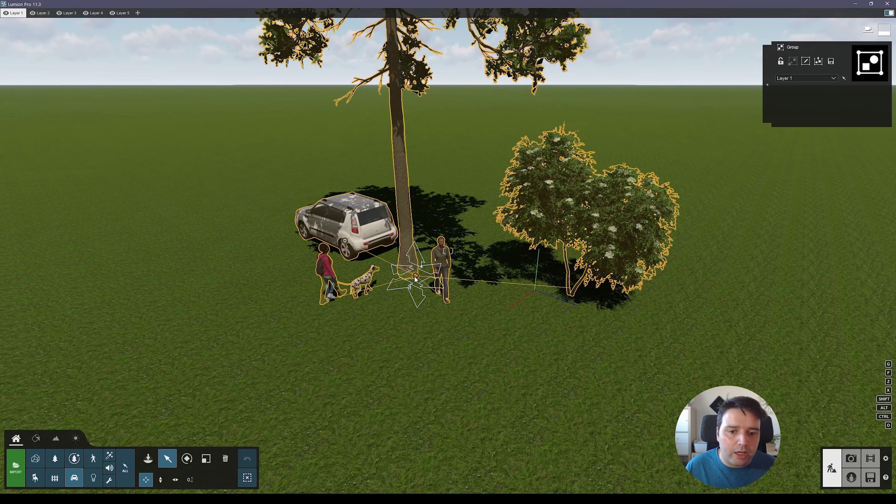
pyautogui.click(345, 240)
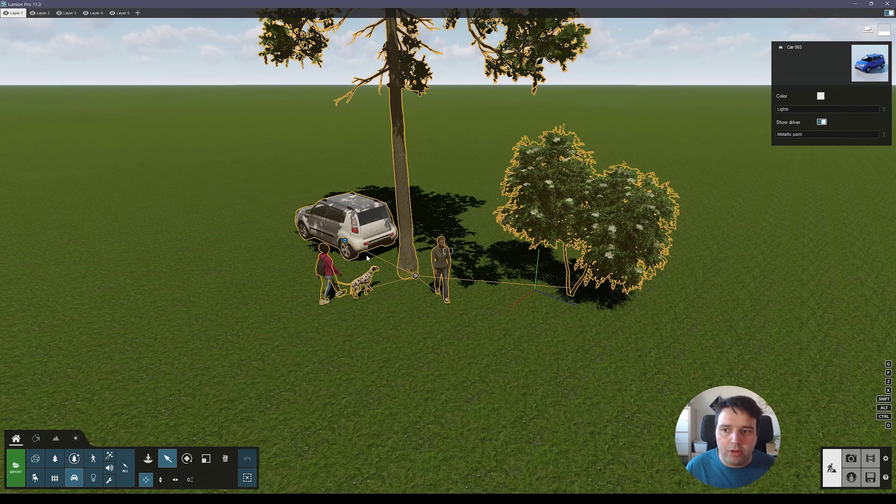
pyautogui.click(821, 96)
pyautogui.moveTo(740, 84); pyautogui.dragTo(762, 35)
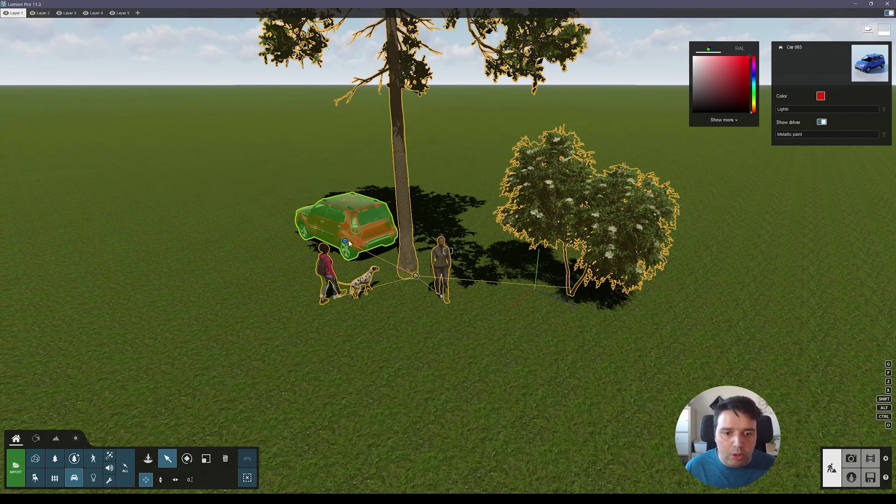
# Select the walking woman inside the group and colorize her solid blue.
pyautogui.moveTo(354, 244); pyautogui.dragTo(363, 202, button='right')
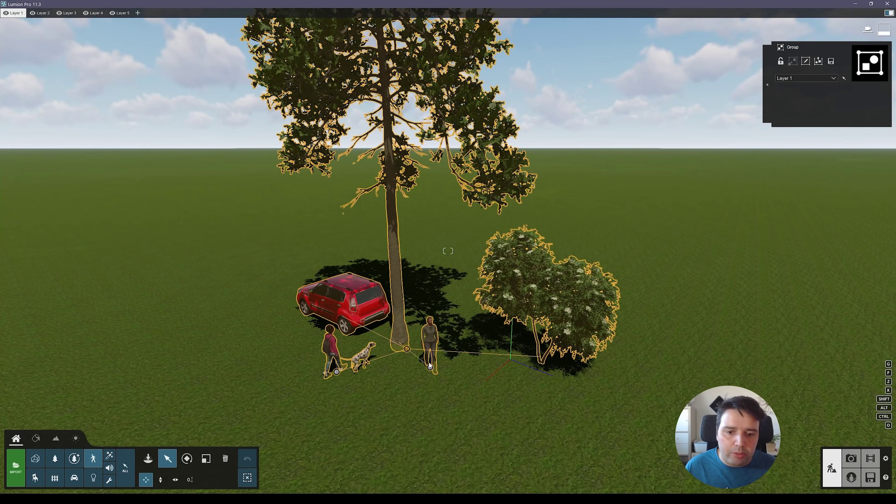
pyautogui.click(430, 365)
pyautogui.click(831, 96)
pyautogui.click(844, 95)
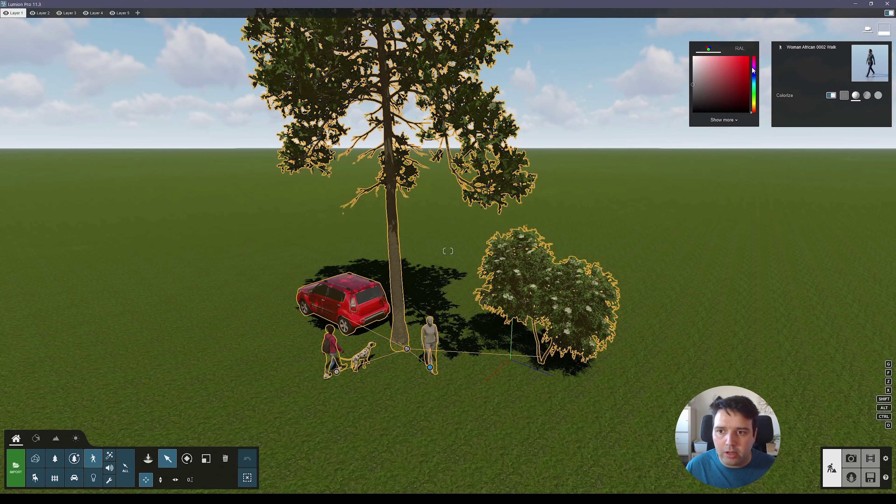
pyautogui.click(755, 81)
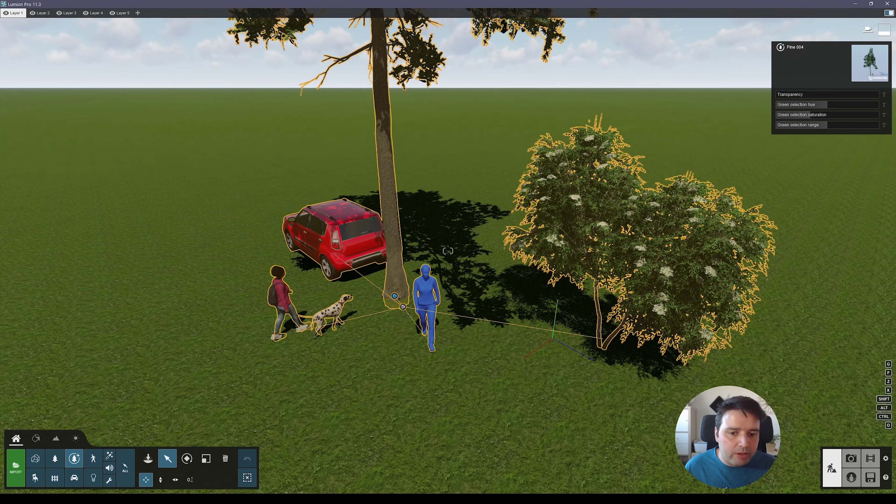
# Raise the Green selection hue of the grouped Pine 004 to turn its foliage brown.
pyautogui.press('s')
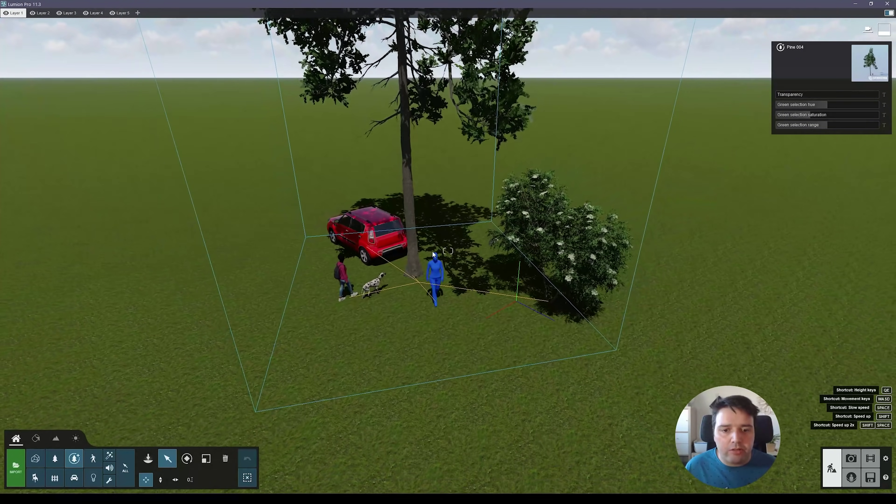
pyautogui.moveTo(432, 251); pyautogui.dragTo(413, 247, button='right')
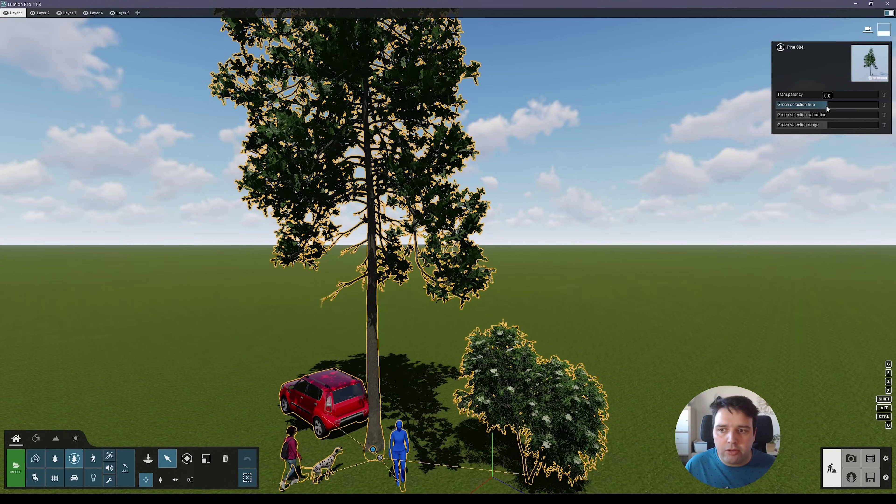
pyautogui.moveTo(827, 105); pyautogui.dragTo(892, 114)
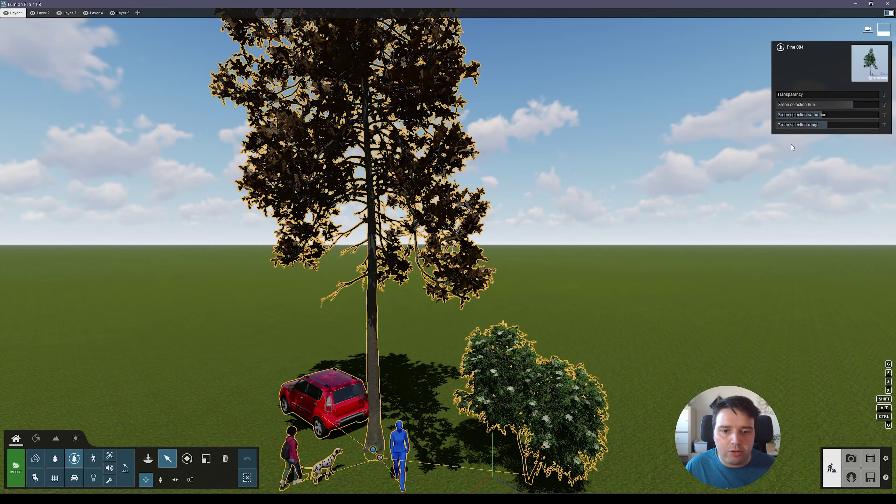
pyautogui.moveTo(597, 212); pyautogui.dragTo(558, 261, button='right')
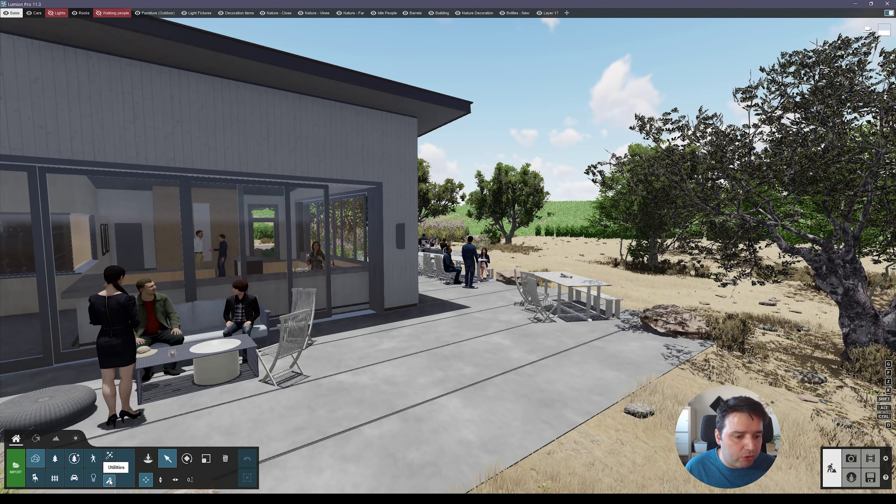
# Measure the building's corner wall from its base up to the underside of the roof with the Measure utility.
pyautogui.click(109, 481)
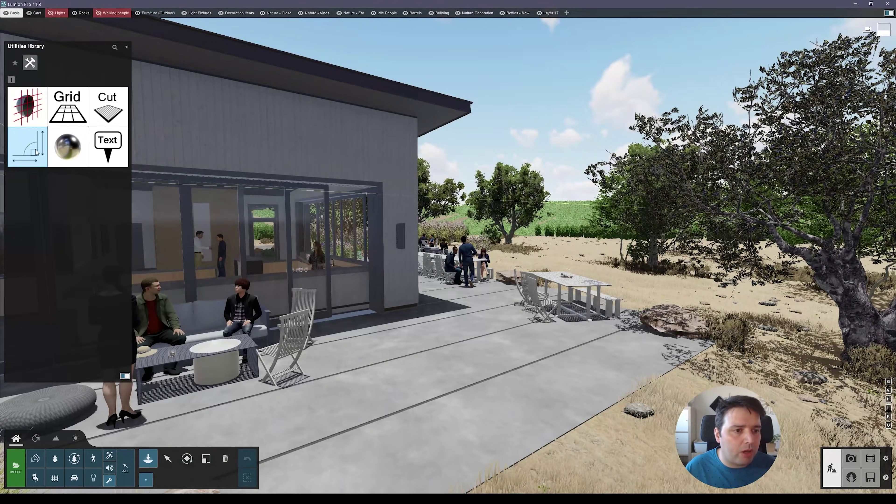
pyautogui.press('w')
pyautogui.moveTo(381, 313); pyautogui.dragTo(317, 338, button='right')
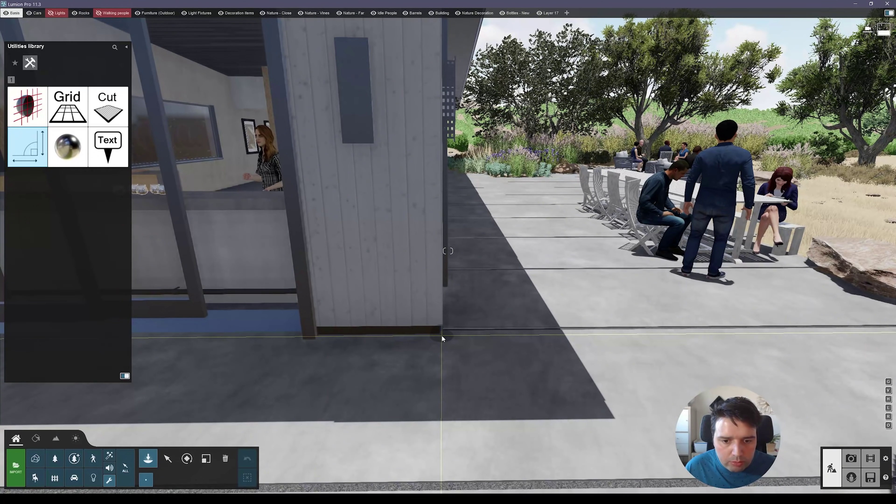
pyautogui.click(442, 335)
pyautogui.press('s')
pyautogui.moveTo(473, 231); pyautogui.dragTo(464, 141, button='right')
pyautogui.press('q')
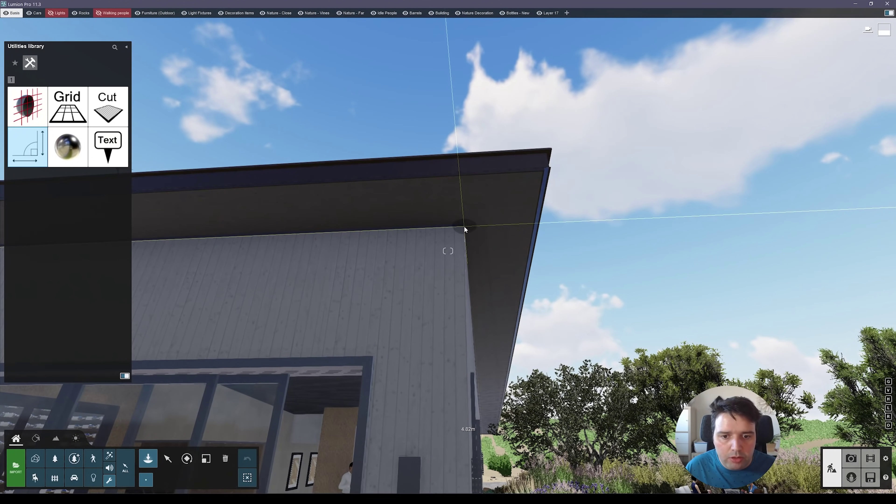
pyautogui.click(465, 227)
# Extend the measurement from the upper wall corner along the roofline to a third point above the glass doors.
pyautogui.press('a')
pyautogui.moveTo(478, 269); pyautogui.dragTo(519, 279, button='right')
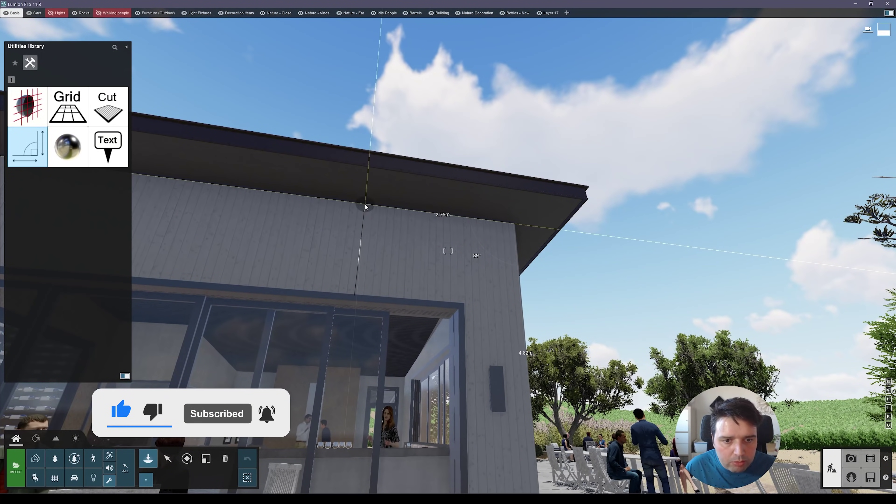
pyautogui.click(364, 202)
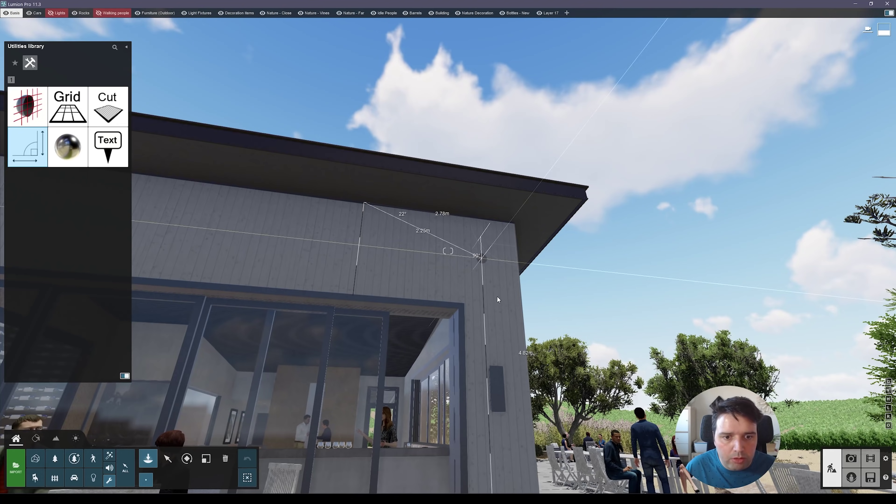
pyautogui.moveTo(437, 272); pyautogui.dragTo(429, 304, button='right')
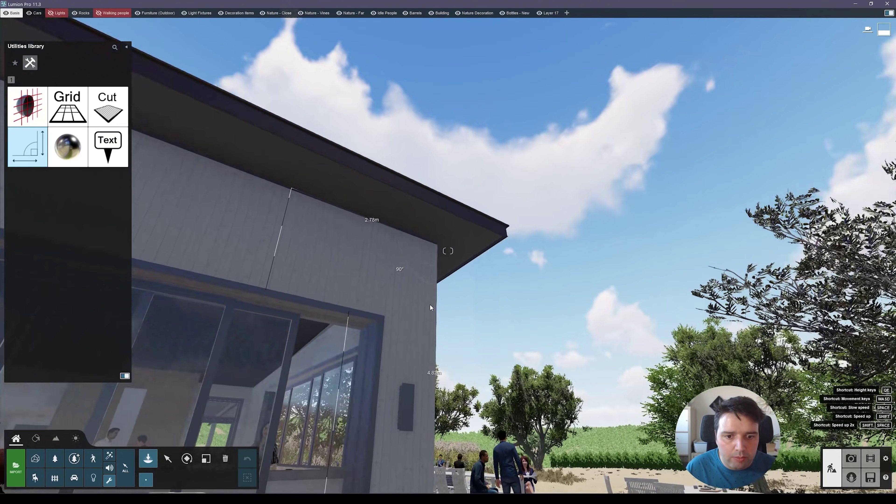
pyautogui.moveTo(402, 342); pyautogui.dragTo(403, 352, button='right')
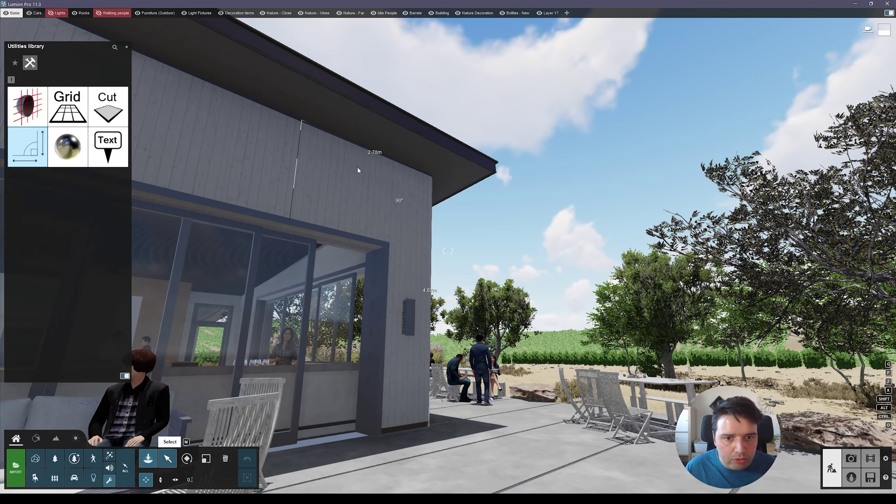
# Select the measurement and align its base and upper corner points precisely with the wall's edge.
pyautogui.click(168, 459)
pyautogui.press('w')
pyautogui.moveTo(463, 401); pyautogui.dragTo(453, 430, button='right')
pyautogui.click(454, 420)
pyautogui.moveTo(455, 424); pyautogui.dragTo(453, 423)
pyautogui.click(451, 121)
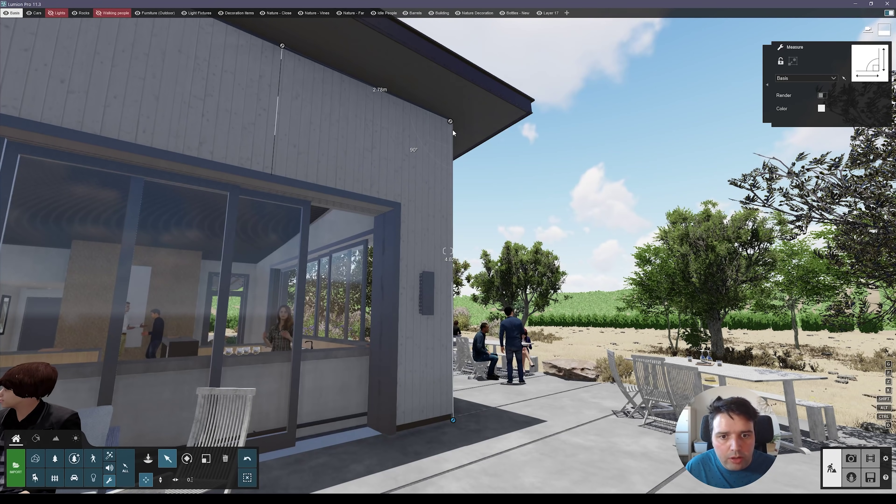
pyautogui.moveTo(454, 122); pyautogui.dragTo(455, 121)
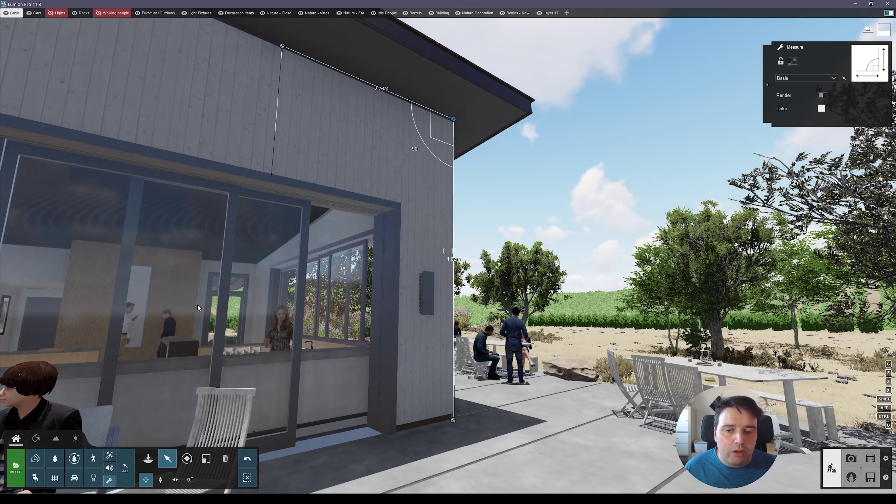
# Enable Render for the measurement and check it in Photo mode with the Exterior - Dawn camera.
pyautogui.press('s')
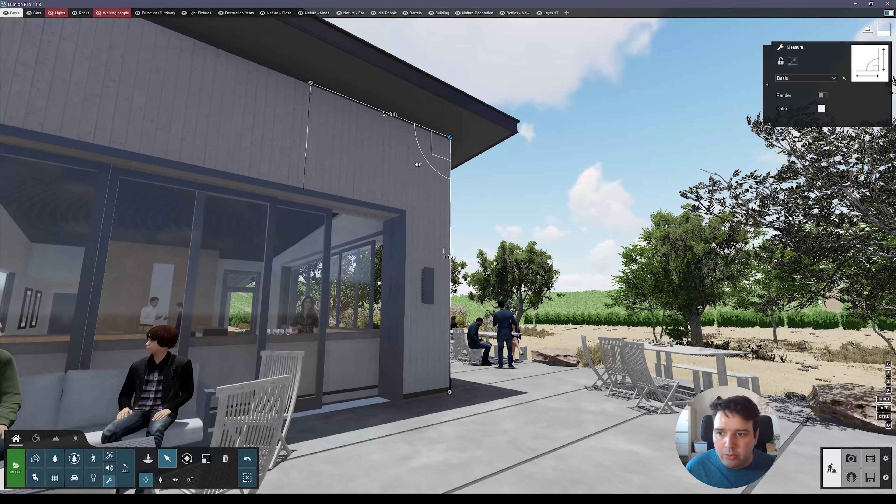
pyautogui.click(823, 95)
pyautogui.click(851, 458)
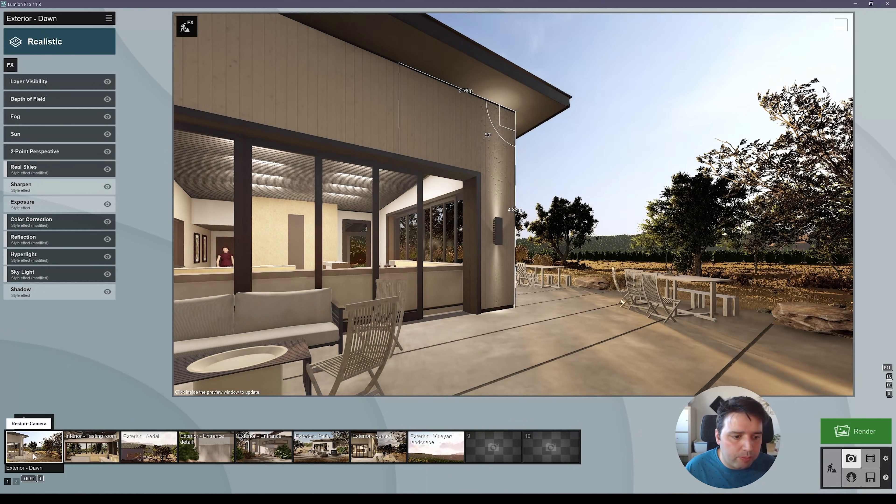
pyautogui.click(34, 453)
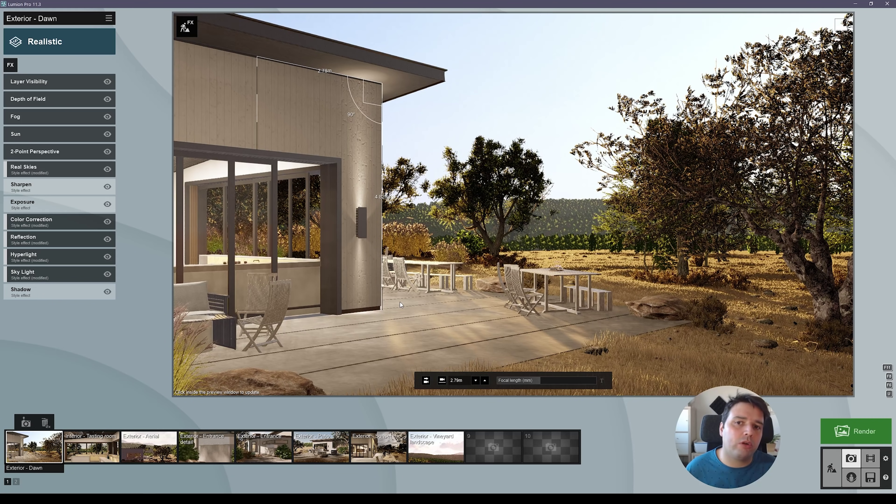
pyautogui.click(832, 469)
pyautogui.moveTo(504, 278)
pyautogui.mouseDown(button='right')
pyautogui.moveTo(438, 248)
pyautogui.moveTo(544, 300)
pyautogui.moveTo(507, 307)
pyautogui.moveTo(395, 257)
pyautogui.mouseUp(button='right')
pyautogui.press('w')
pyautogui.press('s')
pyautogui.press('w')
pyautogui.click(365, 279)
pyautogui.press('w')
pyautogui.moveTo(367, 279)
pyautogui.mouseDown(button='right')
pyautogui.moveTo(378, 289)
pyautogui.moveTo(362, 268)
pyautogui.mouseUp(button='right')
pyautogui.press('d')
pyautogui.keyDown('shift'); pyautogui.moveTo(426, 243); pyautogui.dragTo(431, 251); pyautogui.keyUp('shift')
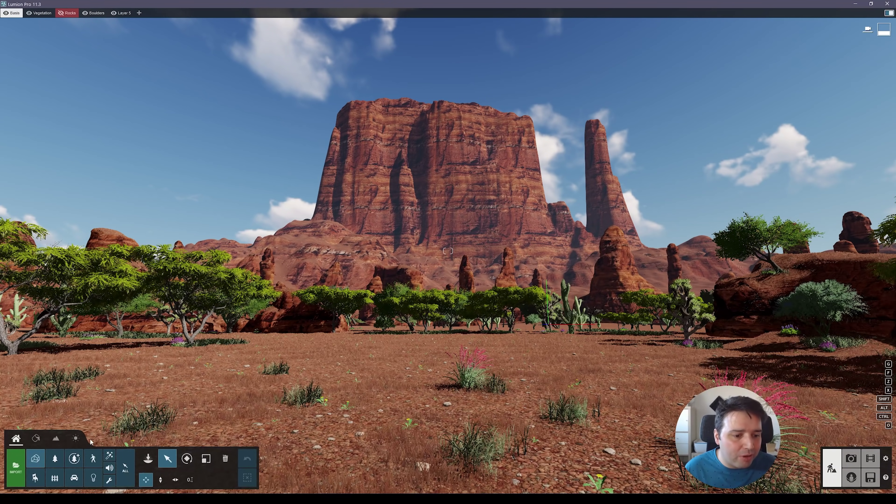
# Place two Tree 007 trees from the Fine-detail Nature library on the open desert ground.
pyautogui.click(74, 458)
pyautogui.click(68, 188)
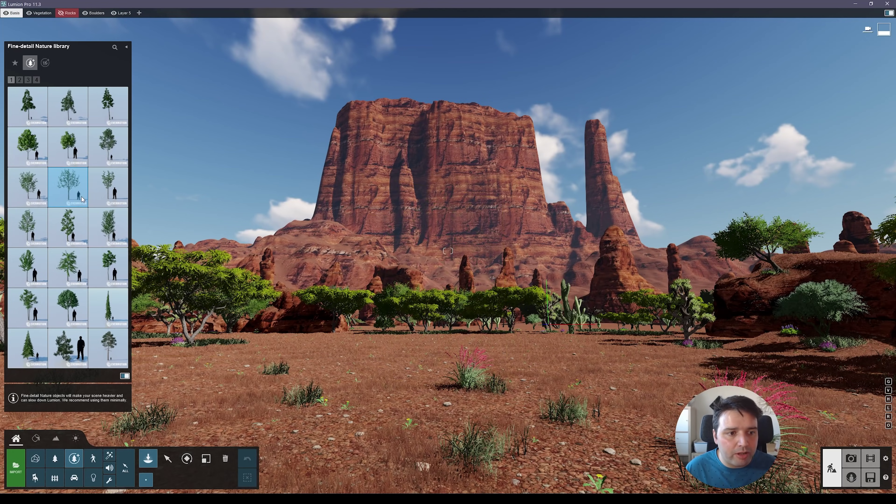
pyautogui.click(356, 406)
pyautogui.click(436, 368)
pyautogui.moveTo(436, 368); pyautogui.dragTo(388, 420, button='right')
pyautogui.press('q')
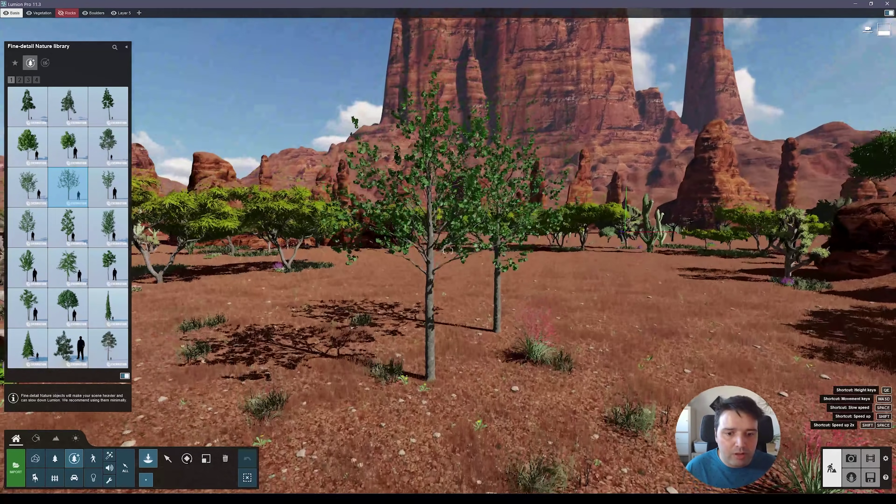
# Duplicate Tree 007 beside the original and scatter several copies of the small Maple 003 next to it.
pyautogui.click(168, 458)
pyautogui.click(439, 390)
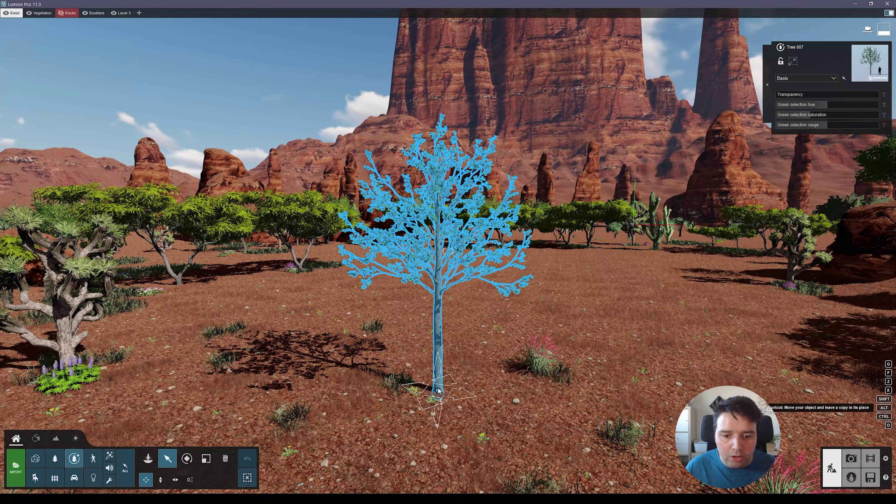
pyautogui.keyDown('alt'); pyautogui.moveTo(438, 392); pyautogui.dragTo(546, 399); pyautogui.keyUp('alt')
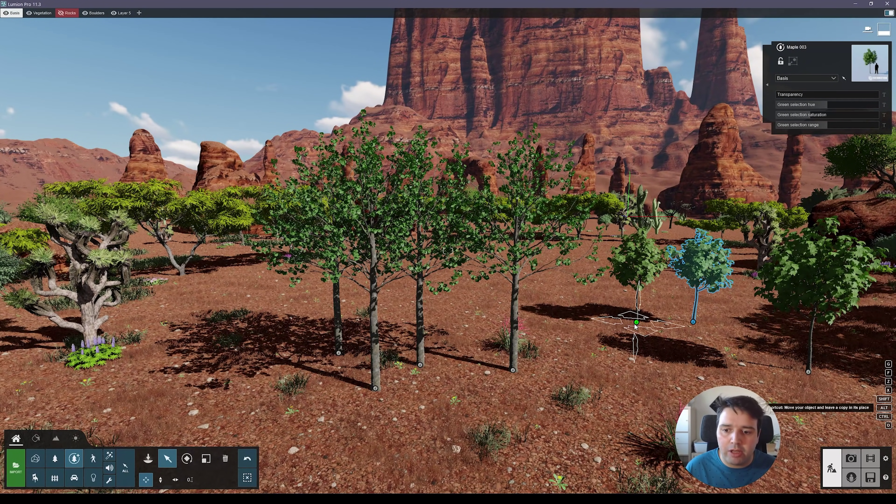
pyautogui.keyDown('alt'); pyautogui.moveTo(635, 326); pyautogui.dragTo(665, 310); pyautogui.keyUp('alt')
pyautogui.keyDown('alt'); pyautogui.moveTo(664, 309); pyautogui.dragTo(627, 344); pyautogui.keyUp('alt')
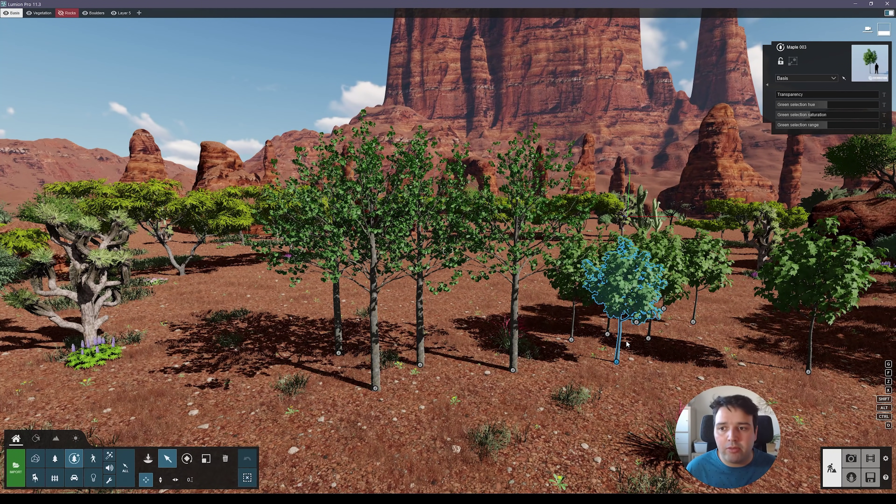
# Box-select all the newly placed Tree 007 and Maple 003 trees and combine them into one group.
pyautogui.click(420, 366)
pyautogui.press('s')
pyautogui.keyDown('ctrl'); pyautogui.moveTo(282, 307); pyautogui.dragTo(801, 396); pyautogui.keyUp('ctrl')
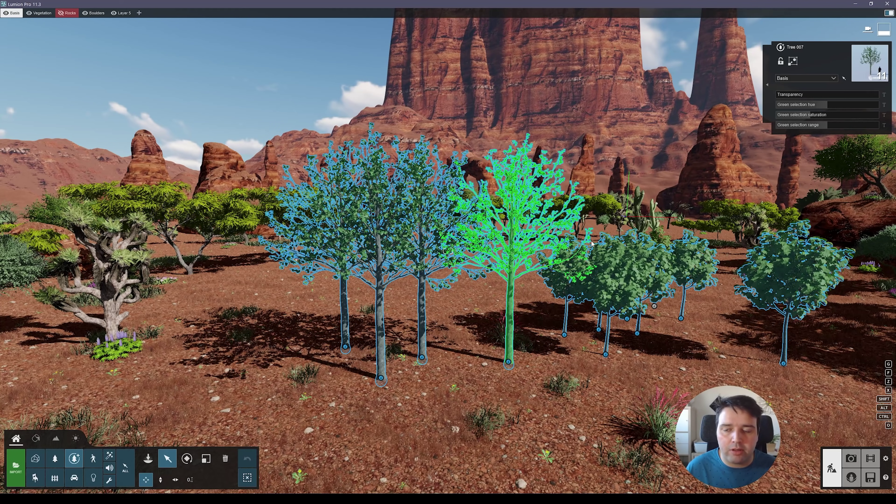
pyautogui.click(792, 63)
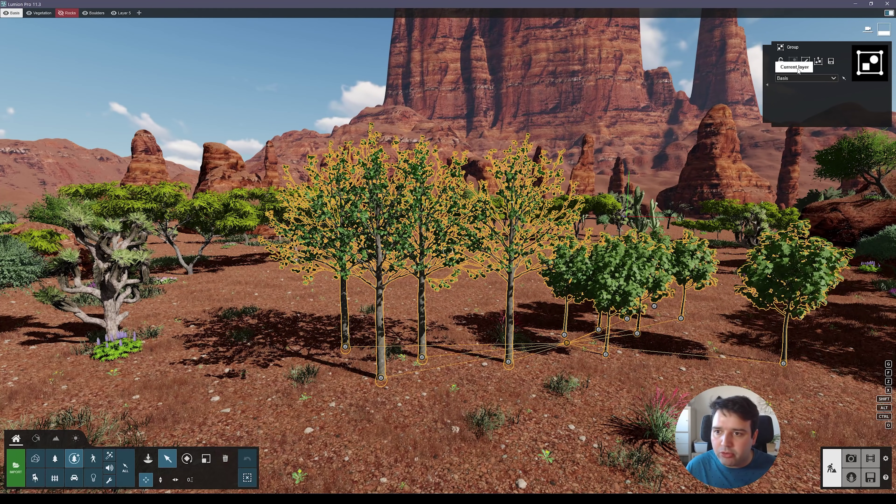
# Ungroup the trees and open the additional options of the frontmost Tree 007.
pyautogui.click(818, 62)
pyautogui.click(381, 378)
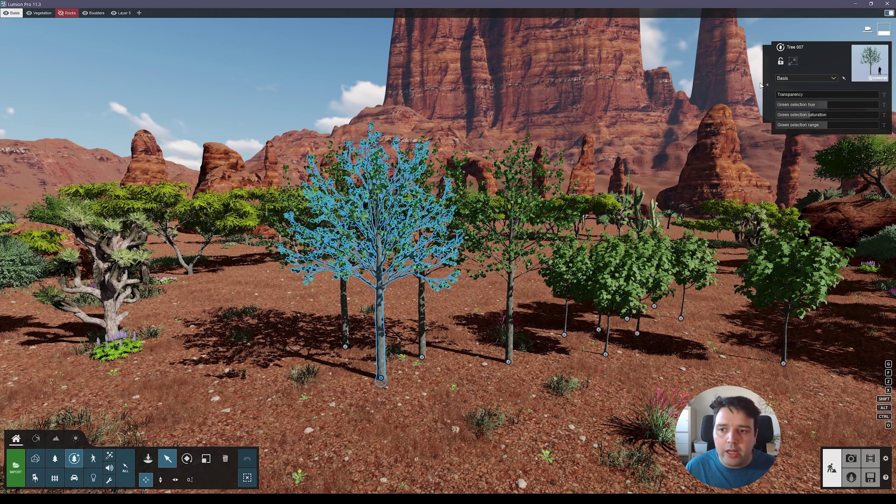
pyautogui.click(766, 84)
pyautogui.click(722, 55)
pyautogui.click(36, 459)
pyautogui.click(74, 459)
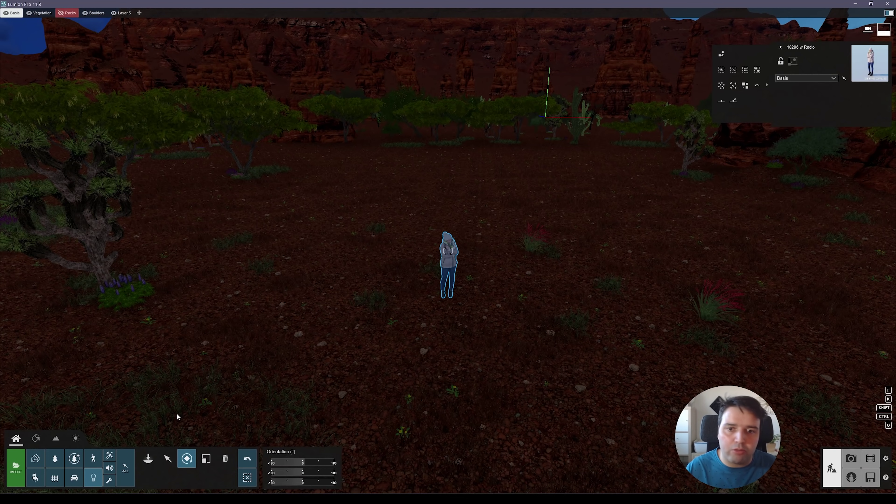
# Place nine spotlights of the Lights library's first type on the ground around the standing woman.
pyautogui.click(95, 478)
pyautogui.click(30, 62)
pyautogui.click(34, 107)
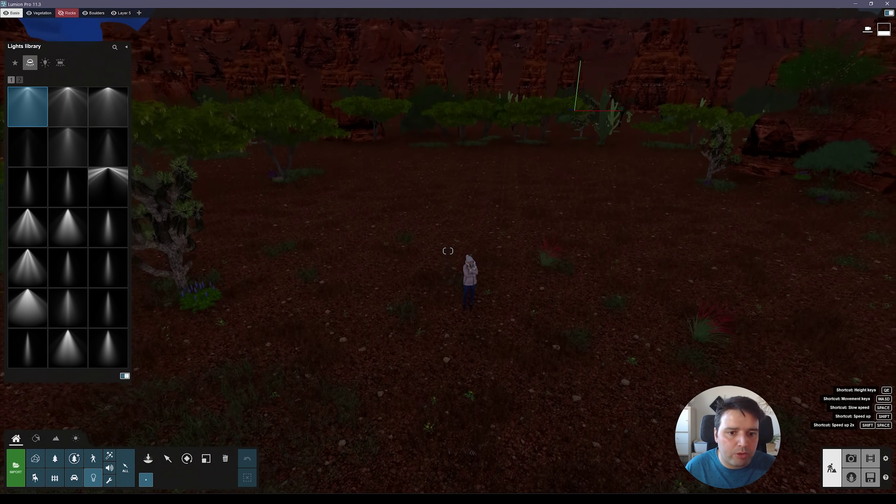
pyautogui.click(330, 290)
pyautogui.click(375, 284)
pyautogui.click(455, 299)
pyautogui.click(537, 294)
pyautogui.click(626, 273)
pyautogui.click(555, 257)
pyautogui.click(496, 360)
pyautogui.click(400, 349)
# Box-select all nine spotlights and raise them high above the ground.
pyautogui.click(167, 459)
pyautogui.keyDown('ctrl'); pyautogui.moveTo(263, 215); pyautogui.dragTo(692, 385); pyautogui.keyUp('ctrl')
pyautogui.press('h')
pyautogui.moveTo(537, 294); pyautogui.dragTo(526, 210)
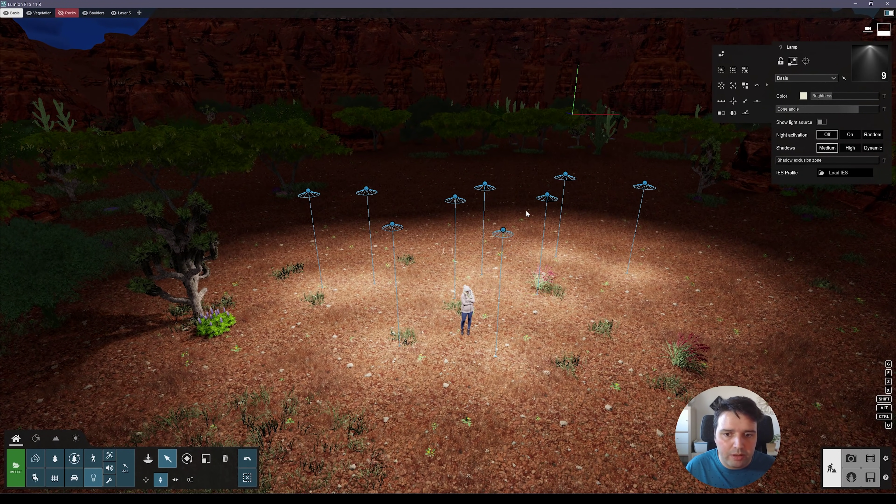
# Adjust the brightness of the raised spotlights and clear the multiple selection.
pyautogui.click(826, 96)
pyautogui.moveTo(429, 158); pyautogui.dragTo(432, 173, button='right')
pyautogui.click(247, 478)
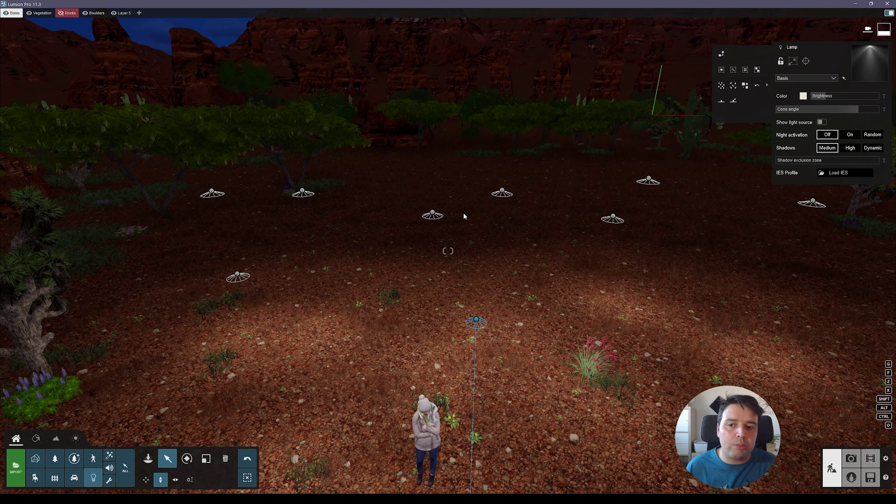
# Narrow the cone angle of the selected spotlight above the standing woman.
pyautogui.moveTo(463, 214); pyautogui.dragTo(468, 226, button='right')
pyautogui.press('s')
pyautogui.press('s')
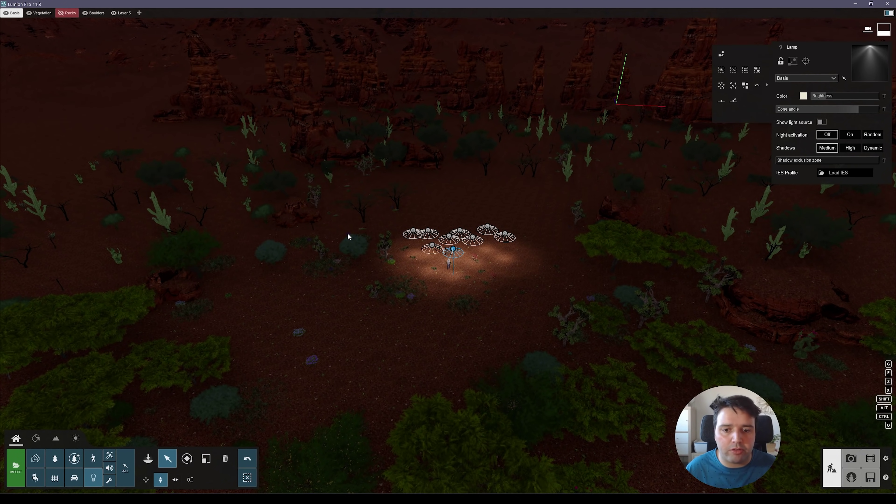
pyautogui.moveTo(348, 234); pyautogui.dragTo(404, 247, button='right')
pyautogui.press('w')
pyautogui.press('w')
pyautogui.press('q')
pyautogui.click(818, 109)
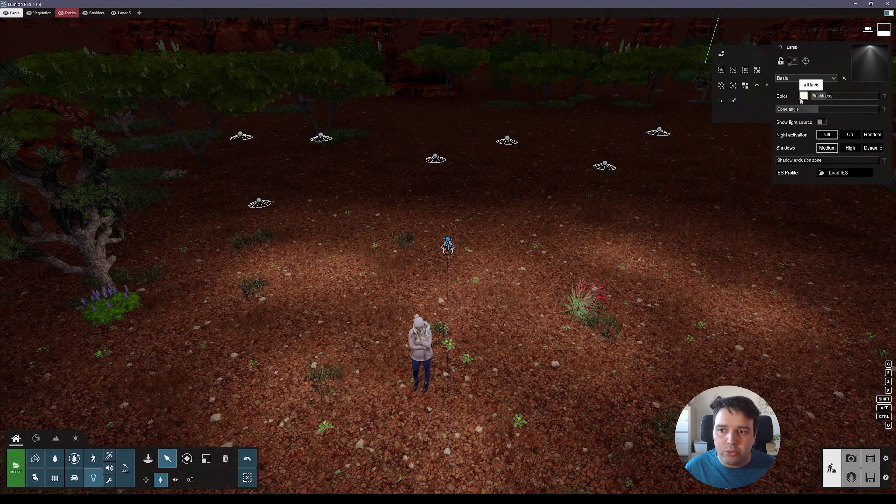
# Try light green and red colors on the selected spotlight and show the color picker's hue, saturation and hex values.
pyautogui.click(803, 96)
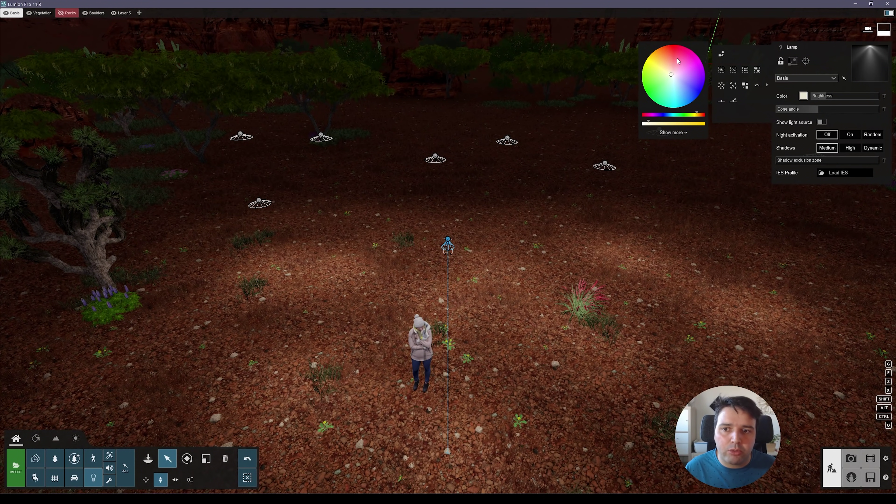
pyautogui.click(646, 91)
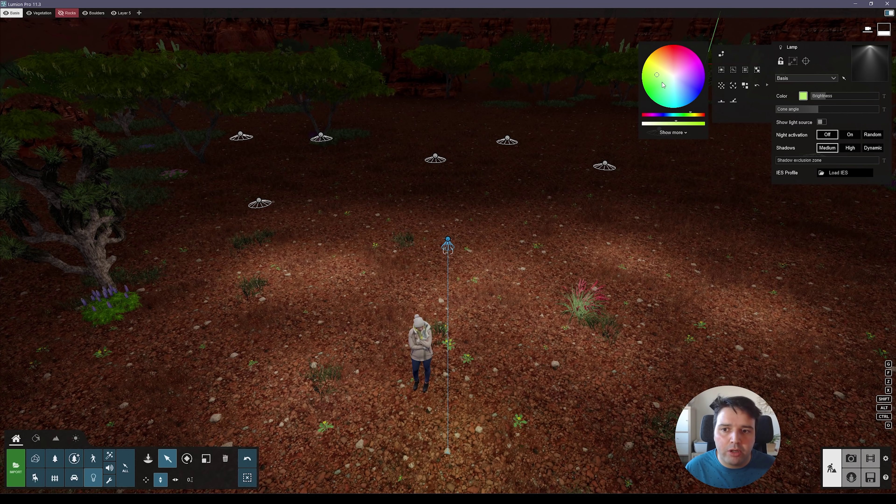
pyautogui.click(670, 57)
pyautogui.moveTo(706, 124); pyautogui.dragTo(682, 122)
pyautogui.click(682, 135)
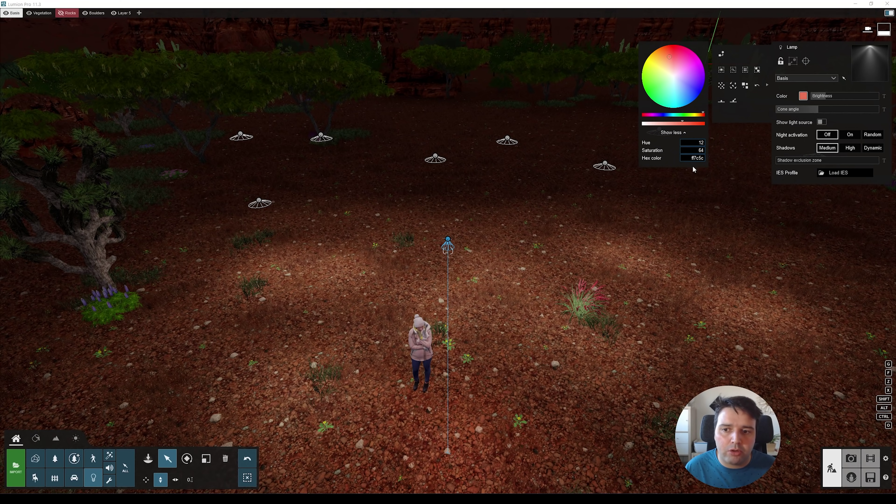
pyautogui.click(660, 76)
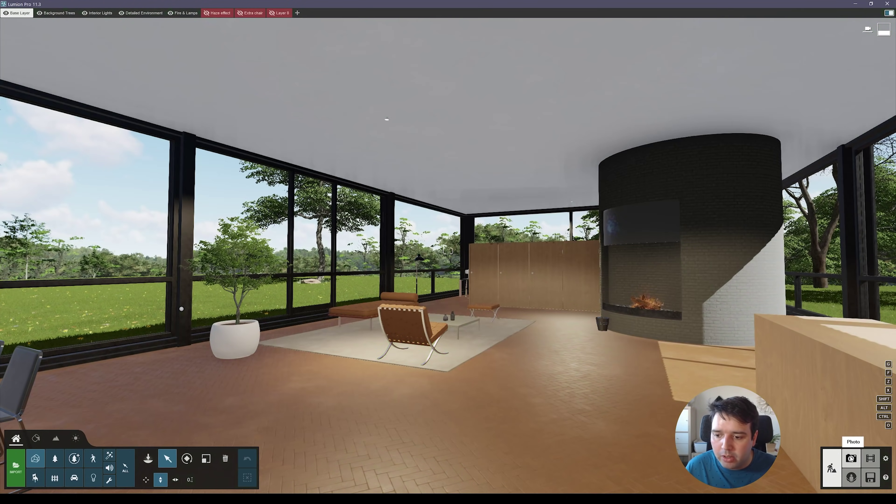
# In Photo mode, add the Material Highlight effect from Artistic 2 to the Interior - Living Space photo.
pyautogui.click(851, 457)
pyautogui.click(148, 445)
pyautogui.click(10, 66)
pyautogui.click(341, 311)
pyautogui.click(494, 276)
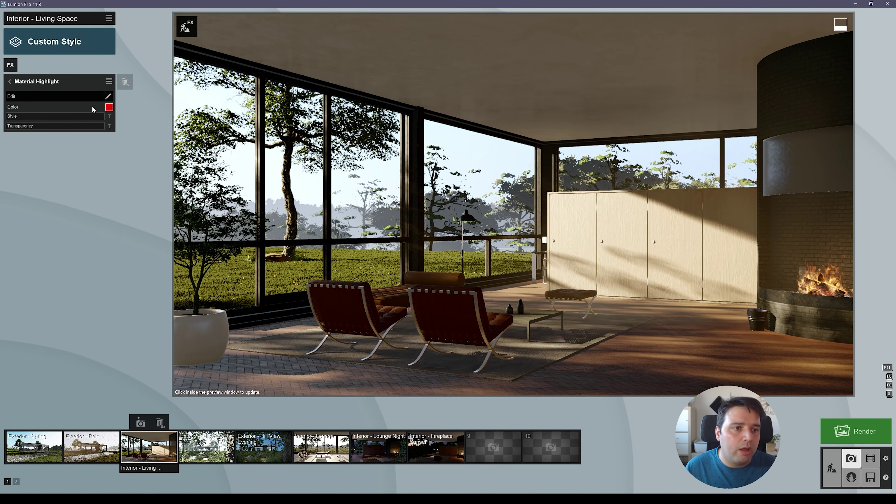
# Assign the wooden cabinet's material to the Material Highlight effect.
pyautogui.click(108, 98)
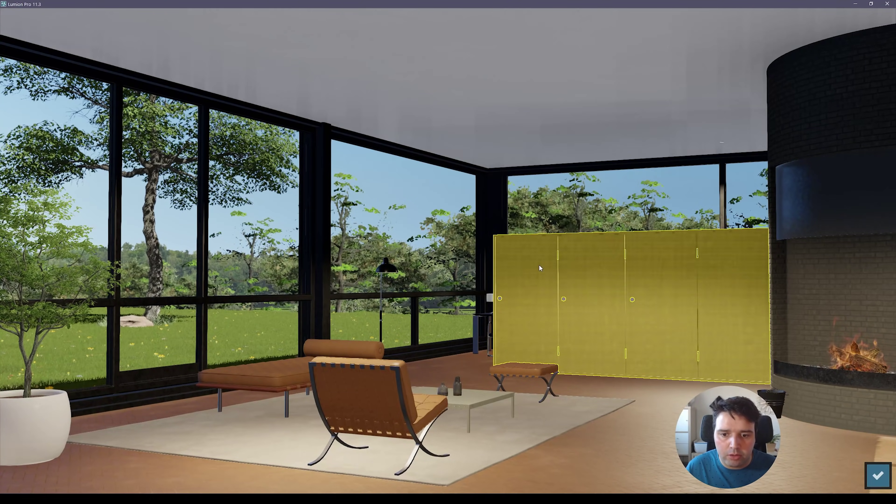
pyautogui.click(515, 285)
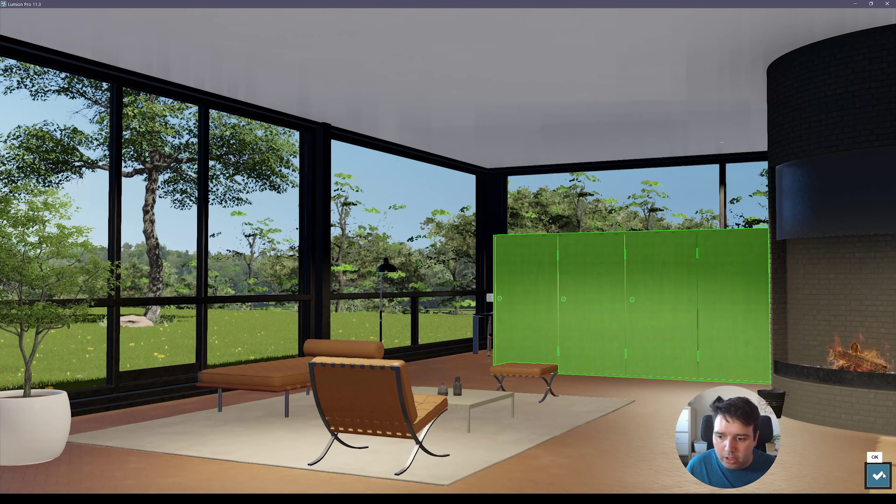
pyautogui.click(879, 476)
# Make the cabinet highlight bright green with the diagonal-stripe style, adjust its transparency and return to the effects list.
pyautogui.click(109, 110)
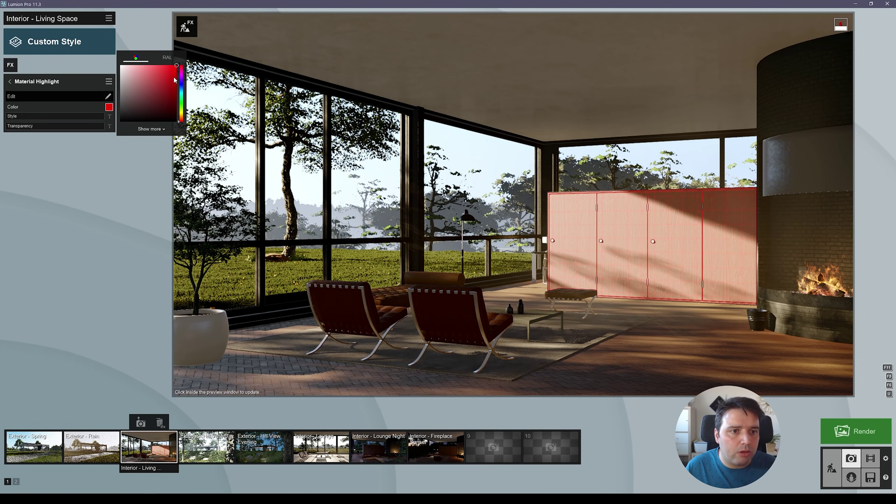
pyautogui.moveTo(180, 68); pyautogui.dragTo(185, 104)
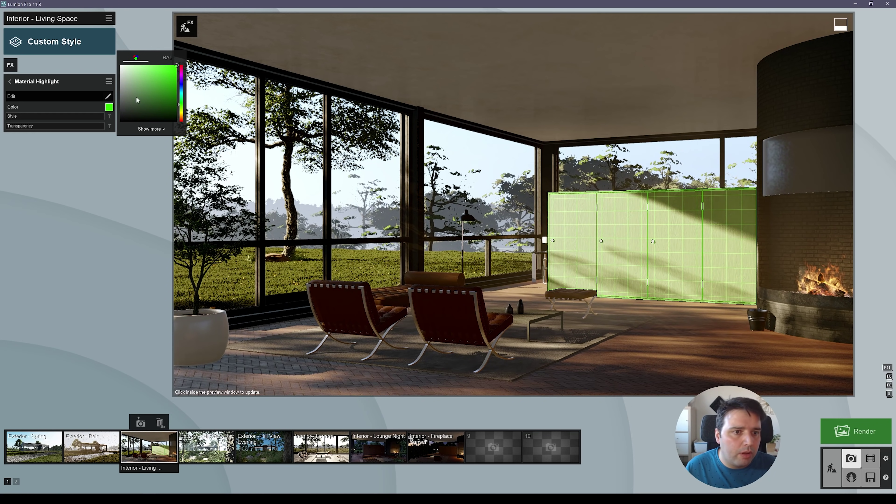
pyautogui.click(69, 149)
pyautogui.moveTo(15, 121); pyautogui.dragTo(119, 114)
pyautogui.moveTo(31, 132); pyautogui.dragTo(7, 143)
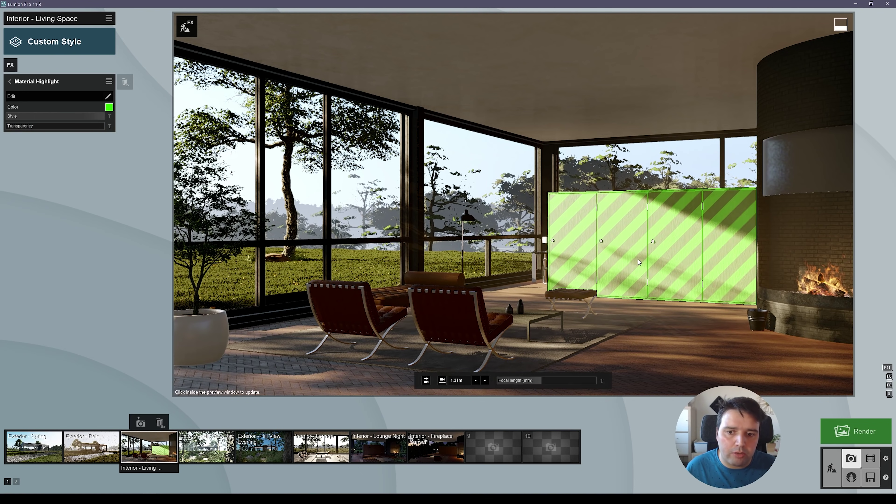
pyautogui.click(10, 82)
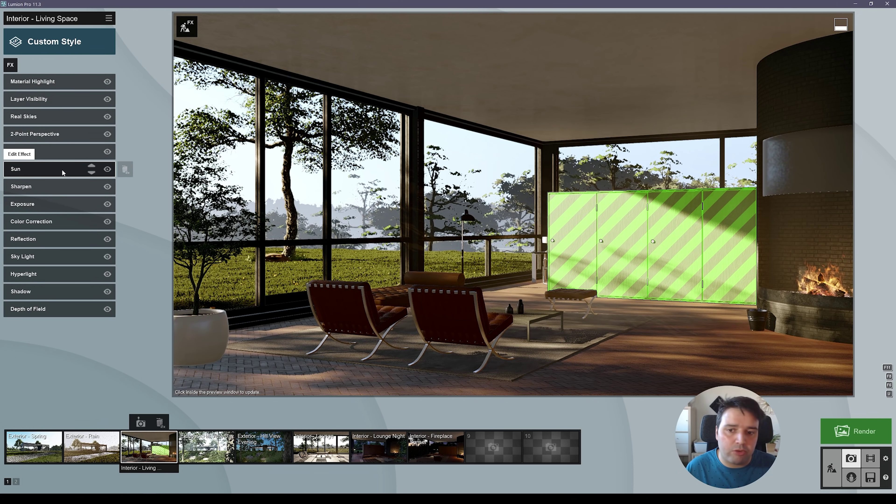
# Add a second Material Highlight effect and assign the window glass to it.
pyautogui.click(14, 66)
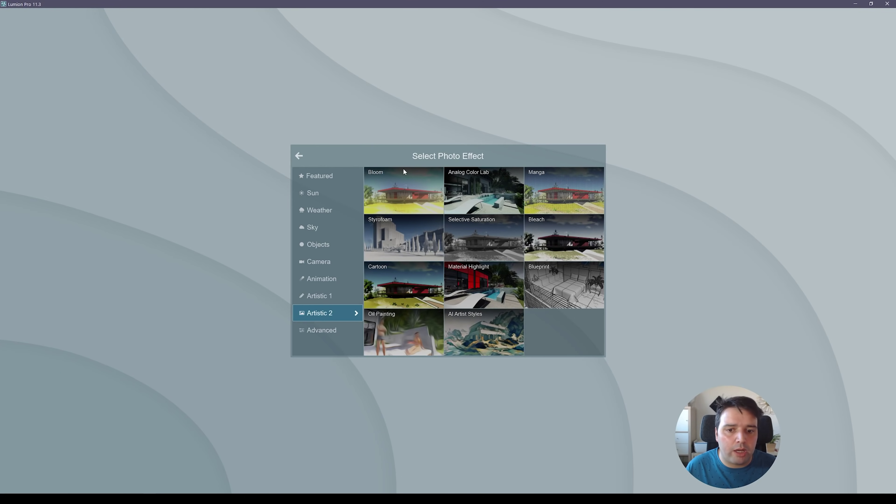
pyautogui.click(476, 274)
pyautogui.click(109, 97)
pyautogui.click(383, 219)
pyautogui.click(877, 475)
# Color the window glass highlight yellow and set its style to 1.0.
pyautogui.click(109, 107)
pyautogui.click(182, 95)
pyautogui.moveTo(182, 109); pyautogui.dragTo(183, 113)
pyautogui.moveTo(36, 119); pyautogui.dragTo(161, 113)
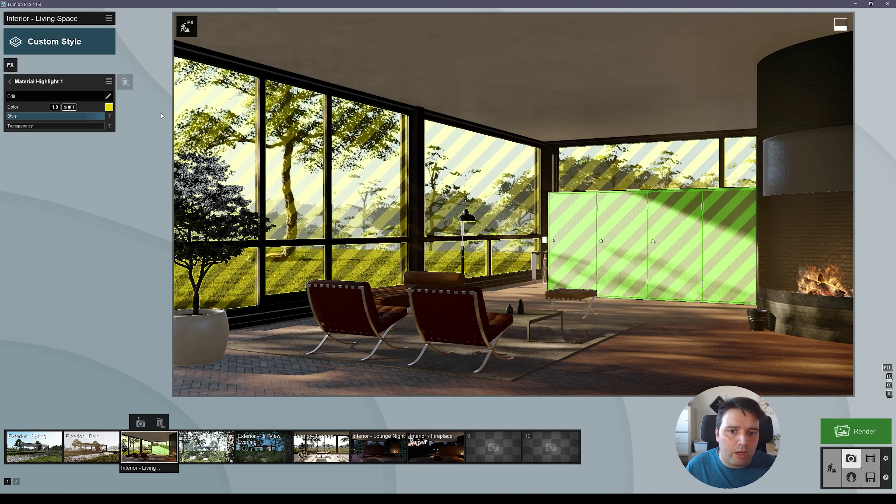
# Add a third Material Highlight effect and assign the brick floor to it.
pyautogui.click(10, 65)
pyautogui.click(487, 279)
pyautogui.click(108, 96)
pyautogui.click(621, 390)
pyautogui.click(878, 476)
# Color the floor highlight blue, raise its style to the maximum, refine the hue and return to the effects list.
pyautogui.click(109, 107)
pyautogui.click(182, 86)
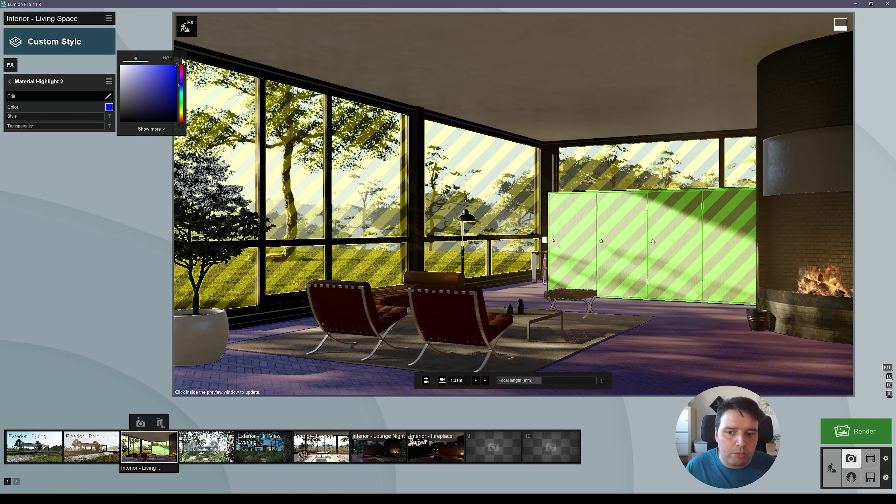
pyautogui.moveTo(54, 119); pyautogui.dragTo(159, 122)
pyautogui.click(109, 107)
pyautogui.click(182, 91)
pyautogui.click(77, 177)
pyautogui.click(16, 79)
pyautogui.click(737, 188)
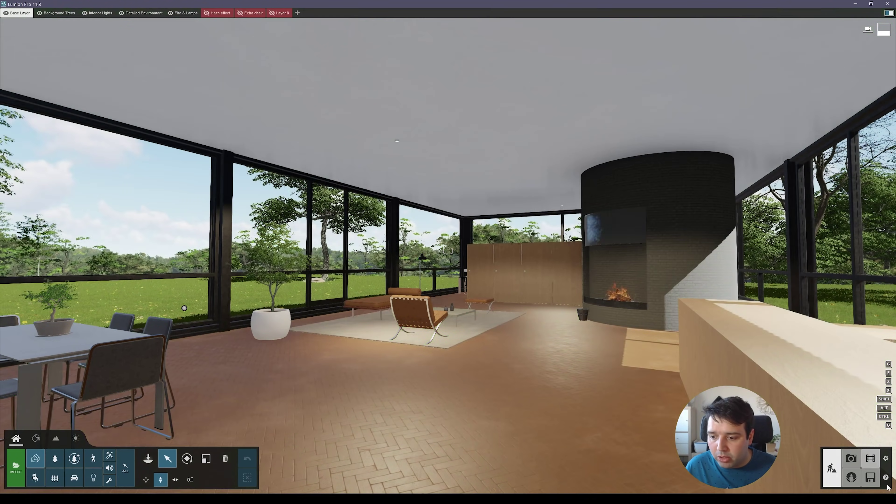
# Start the interactive tutorial Tutorial 1: Camera Control, discarding the current project.
pyautogui.moveTo(887, 484)
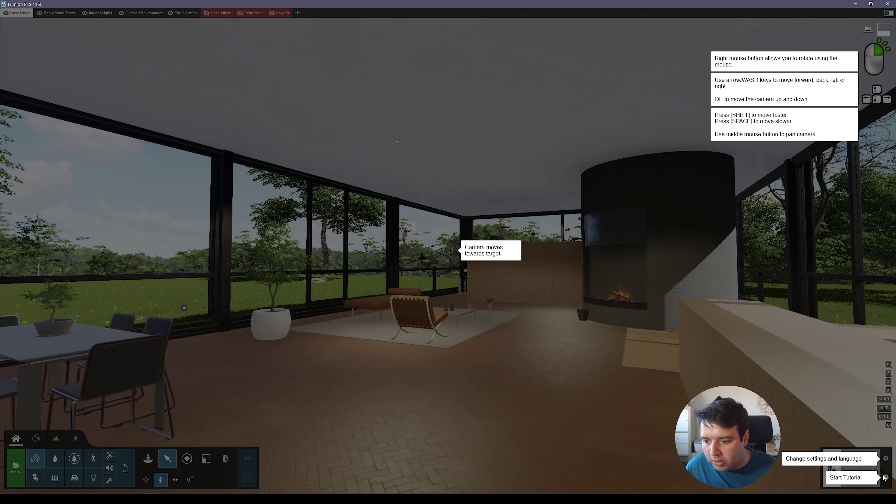
pyautogui.click(886, 478)
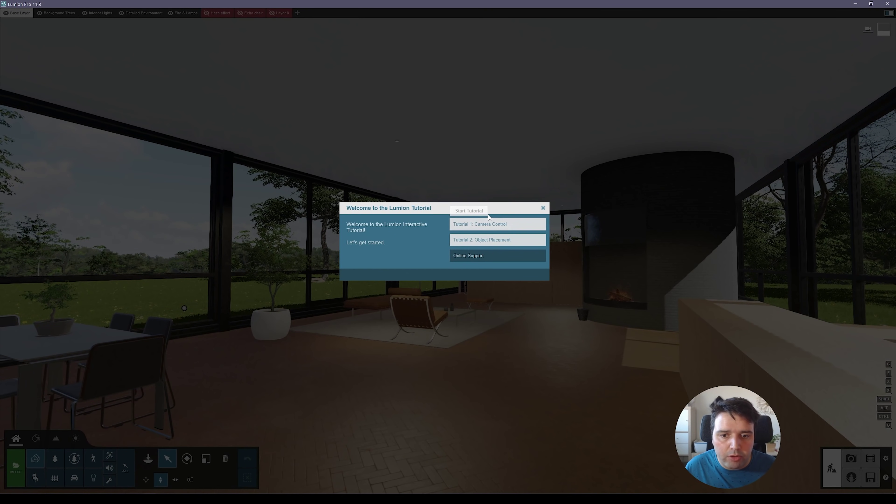
pyautogui.click(493, 228)
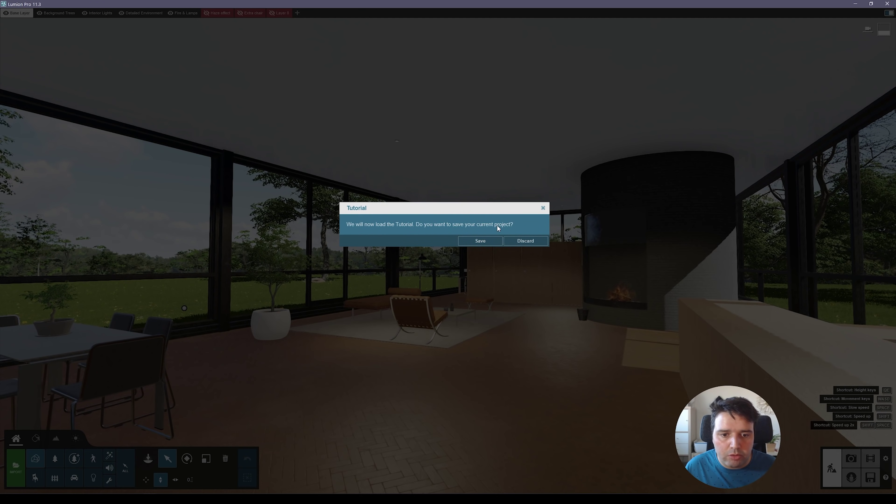
pyautogui.click(522, 241)
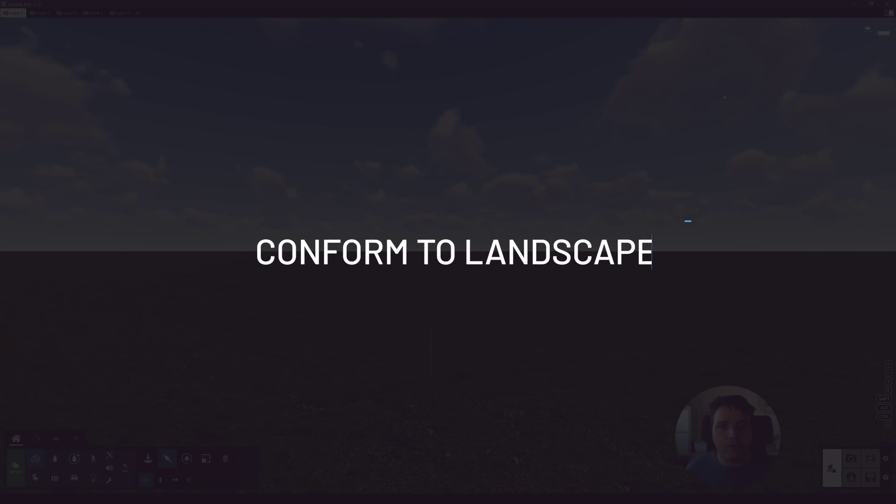
# Raise a steep rocky hill out of the flat grass terrain with the landscape height brush.
pyautogui.click(56, 438)
pyautogui.click(15, 458)
pyautogui.press('s')
pyautogui.moveTo(344, 106); pyautogui.dragTo(346, 157, button='right')
pyautogui.click(346, 157)
pyautogui.moveTo(347, 159)
pyautogui.mouseDown()
pyautogui.moveTo(382, 172)
pyautogui.moveTo(289, 158)
pyautogui.moveTo(591, 189)
pyautogui.moveTo(513, 199)
pyautogui.mouseUp()
pyautogui.moveTo(513, 200)
pyautogui.mouseDown(button='right')
pyautogui.moveTo(489, 155)
pyautogui.moveTo(508, 195)
pyautogui.mouseUp(button='right')
pyautogui.press('w')
pyautogui.press('s')
pyautogui.click(36, 439)
pyautogui.click(15, 439)
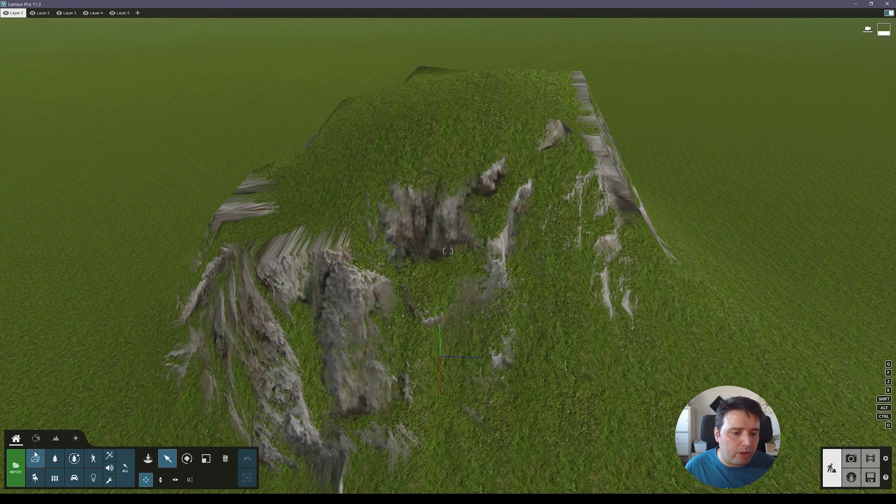
# Place three CommonLinden M2 RT trees from the Nature library on the hill.
pyautogui.click(55, 458)
pyautogui.click(108, 322)
pyautogui.moveTo(320, 201)
pyautogui.mouseDown(button='right')
pyautogui.moveTo(303, 173)
pyautogui.moveTo(326, 195)
pyautogui.mouseUp(button='right')
pyautogui.press('s')
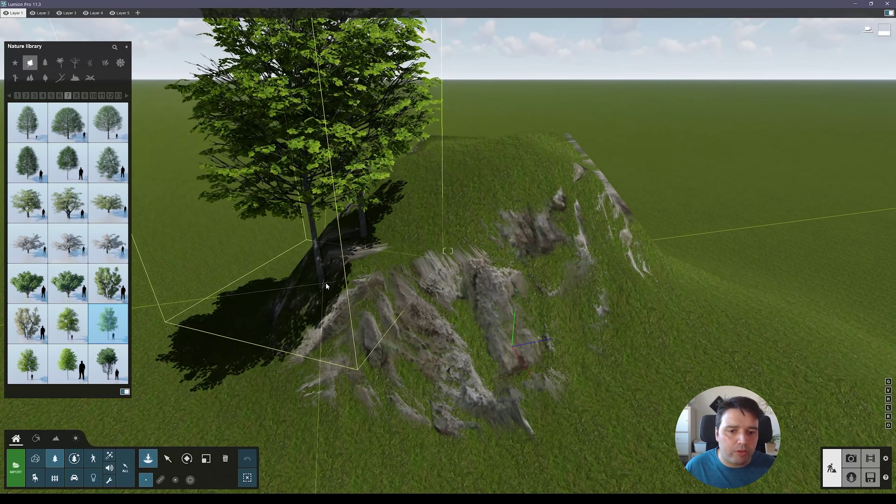
pyautogui.click(367, 299)
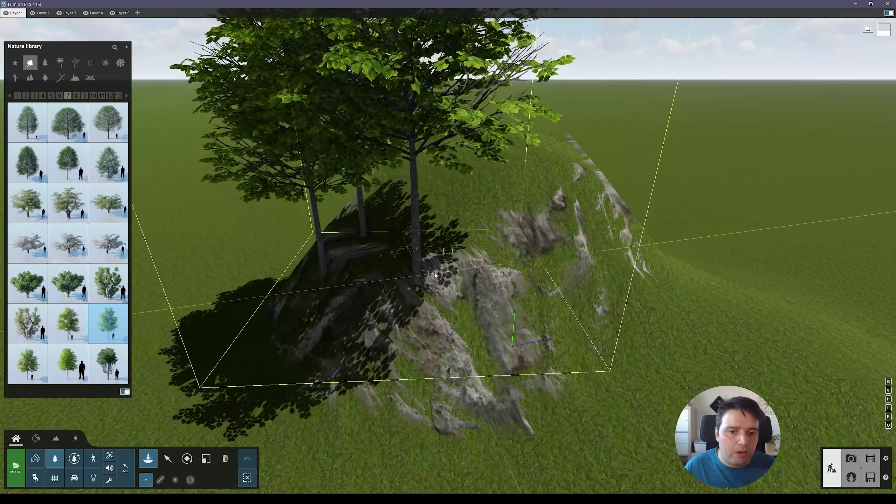
pyautogui.click(606, 251)
pyautogui.moveTo(624, 247); pyautogui.dragTo(594, 249, button='right')
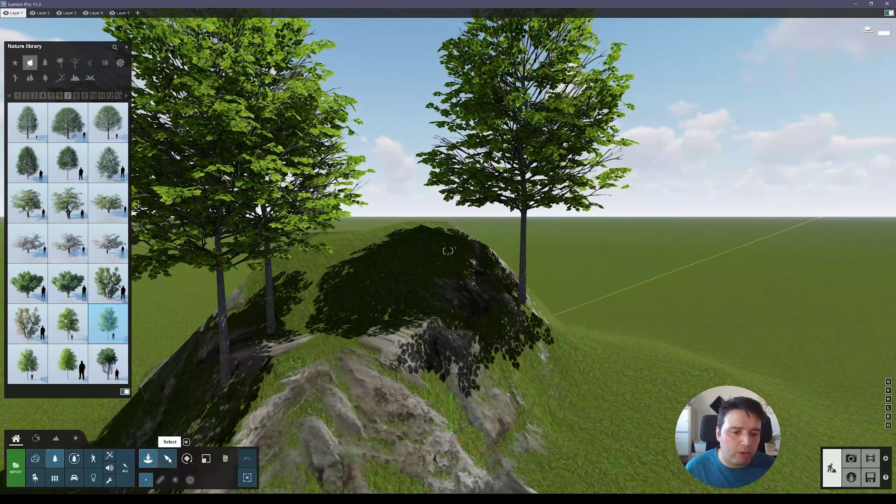
# Move the front linden tree onto the steep side of the hill while conforming it to the landscape.
pyautogui.click(167, 459)
pyautogui.moveTo(278, 356); pyautogui.dragTo(390, 288, button='right')
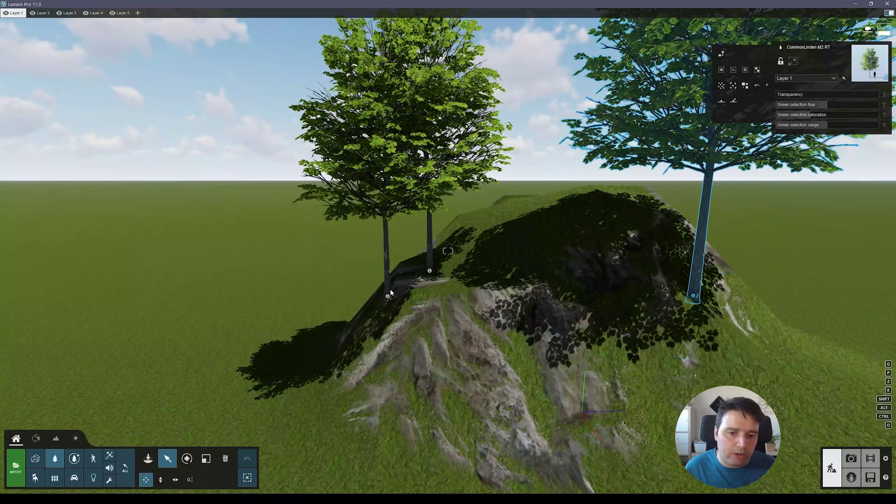
pyautogui.moveTo(389, 298); pyautogui.dragTo(365, 326)
pyautogui.press('f')
pyautogui.moveTo(360, 329); pyautogui.dragTo(351, 306, button='right')
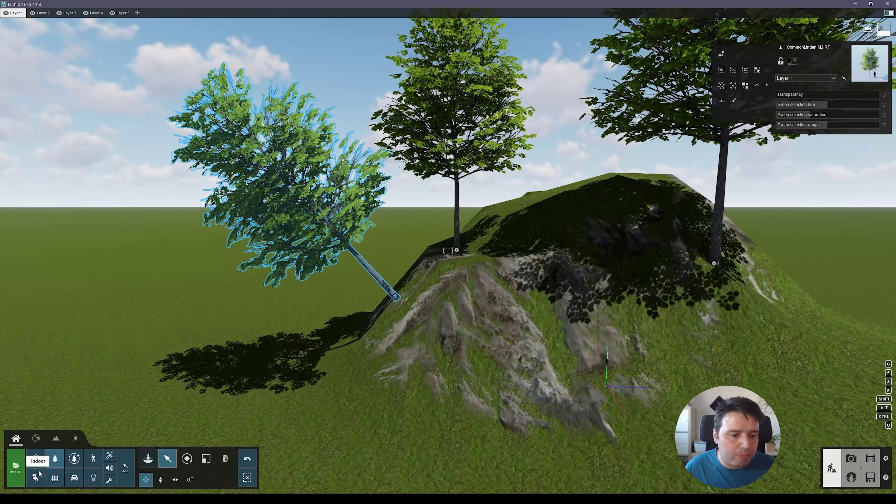
# Place three Blue Fescue plants from the Nature library's grasses on the rocky front of the hill.
pyautogui.click(54, 458)
pyautogui.click(105, 62)
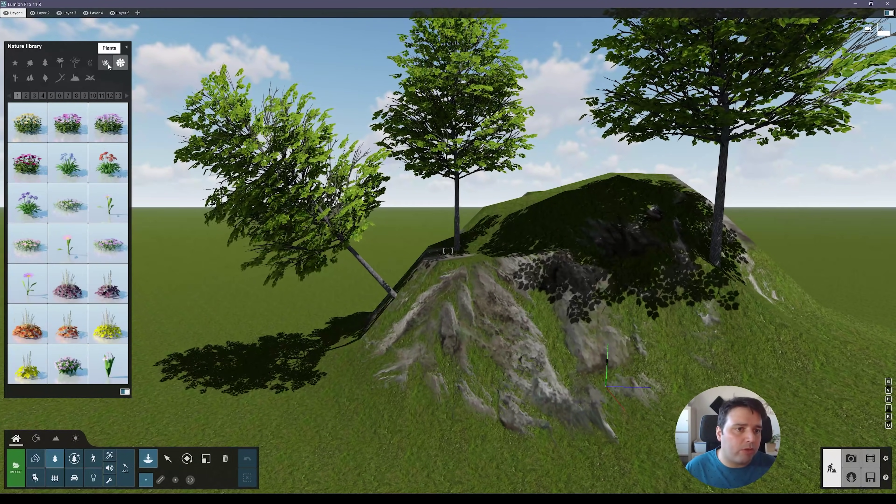
pyautogui.click(93, 63)
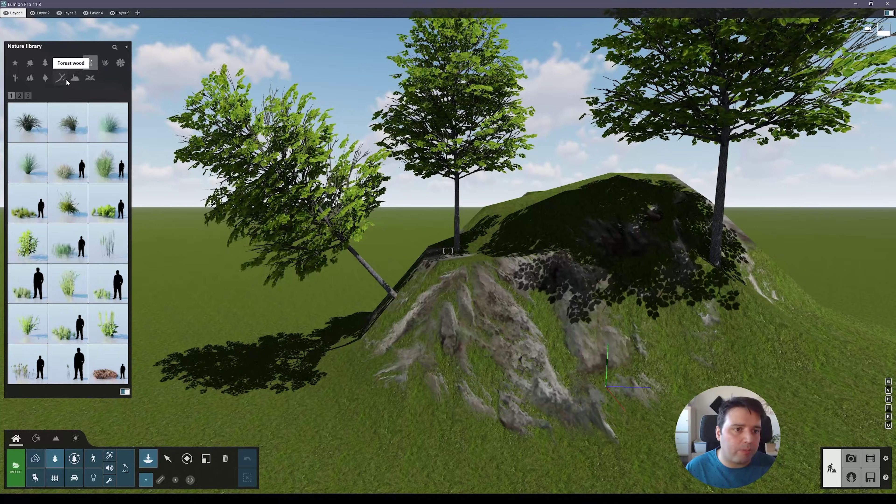
pyautogui.click(108, 123)
pyautogui.click(447, 272)
pyautogui.click(530, 302)
pyautogui.click(515, 330)
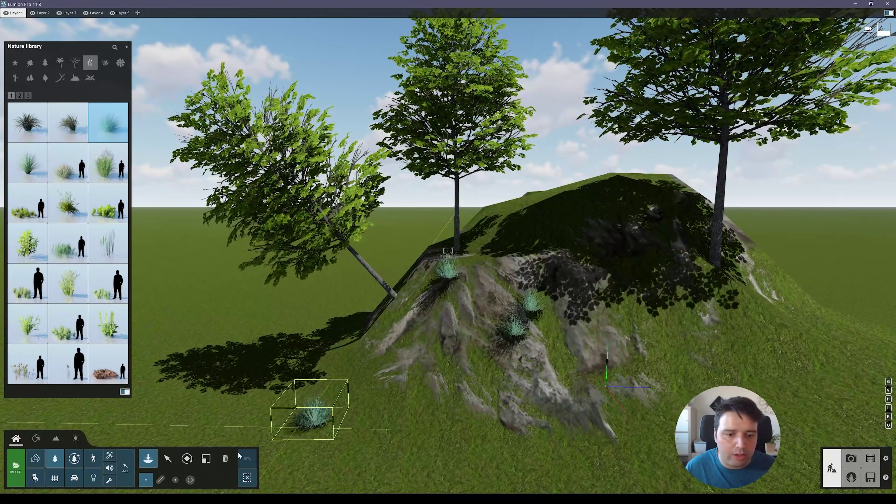
# Move the three Blue Fescue plants along the rocky slope while conforming each one to the landscape.
pyautogui.click(167, 458)
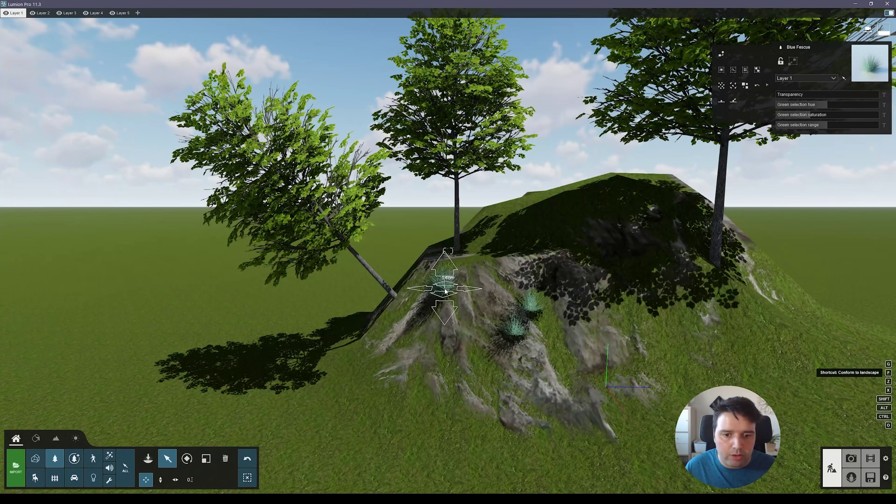
pyautogui.click(440, 295)
pyautogui.press('w')
pyautogui.moveTo(440, 296); pyautogui.dragTo(445, 310, button='right')
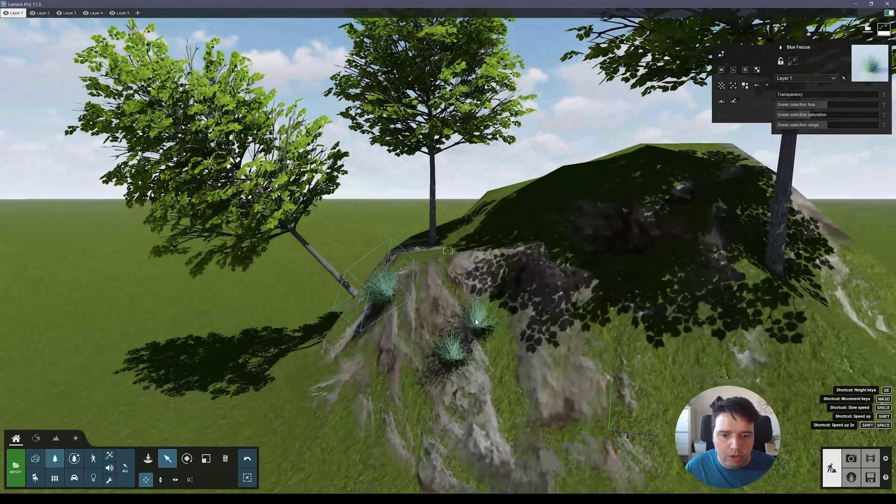
pyautogui.press('f')
pyautogui.moveTo(480, 328); pyautogui.dragTo(523, 313)
pyautogui.moveTo(454, 359); pyautogui.dragTo(388, 350)
pyautogui.press('d')
pyautogui.moveTo(387, 350); pyautogui.dragTo(372, 351, button='right')
pyautogui.moveTo(528, 290)
pyautogui.mouseDown()
pyautogui.moveTo(499, 277)
pyautogui.moveTo(537, 287)
pyautogui.mouseUp()
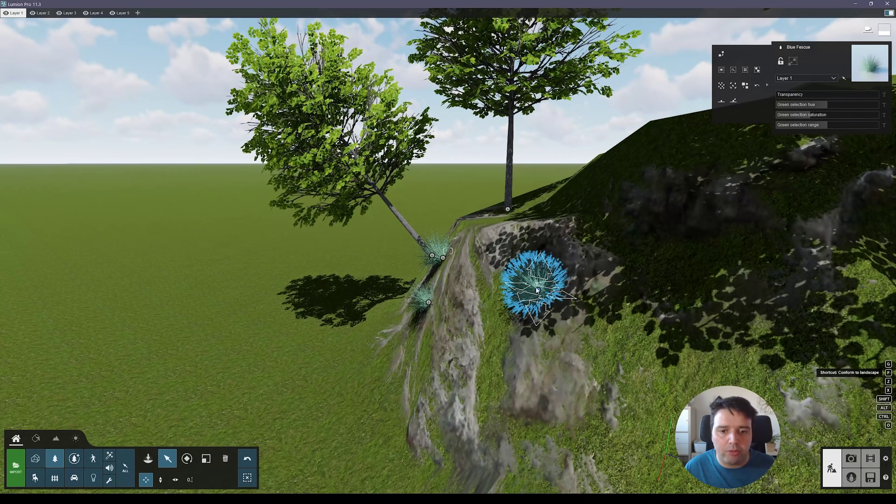
pyautogui.moveTo(536, 287); pyautogui.dragTo(596, 273, button='right')
pyautogui.press('s')
pyautogui.press('s')
pyautogui.moveTo(226, 380); pyautogui.dragTo(264, 375, button='right')
pyautogui.press('q')
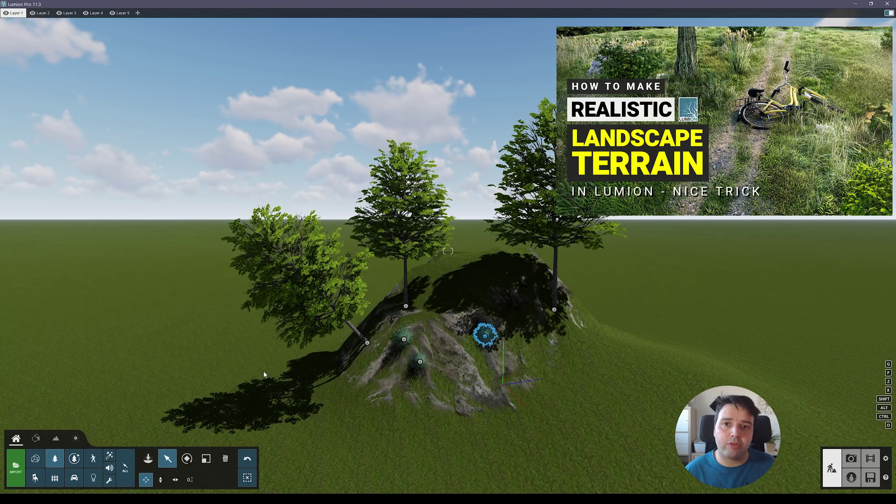